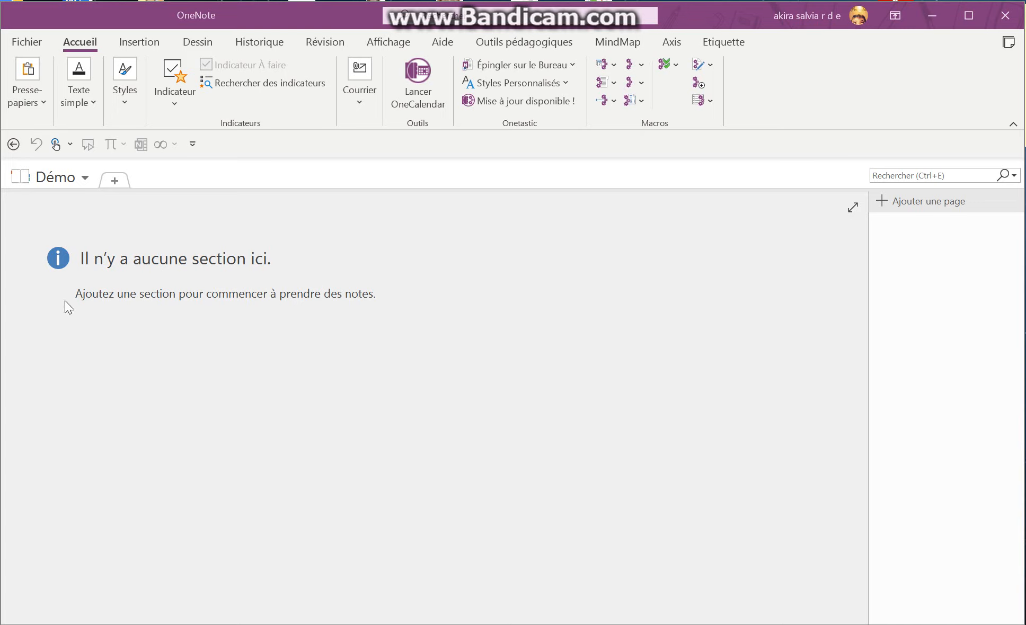
left_click(78, 185)
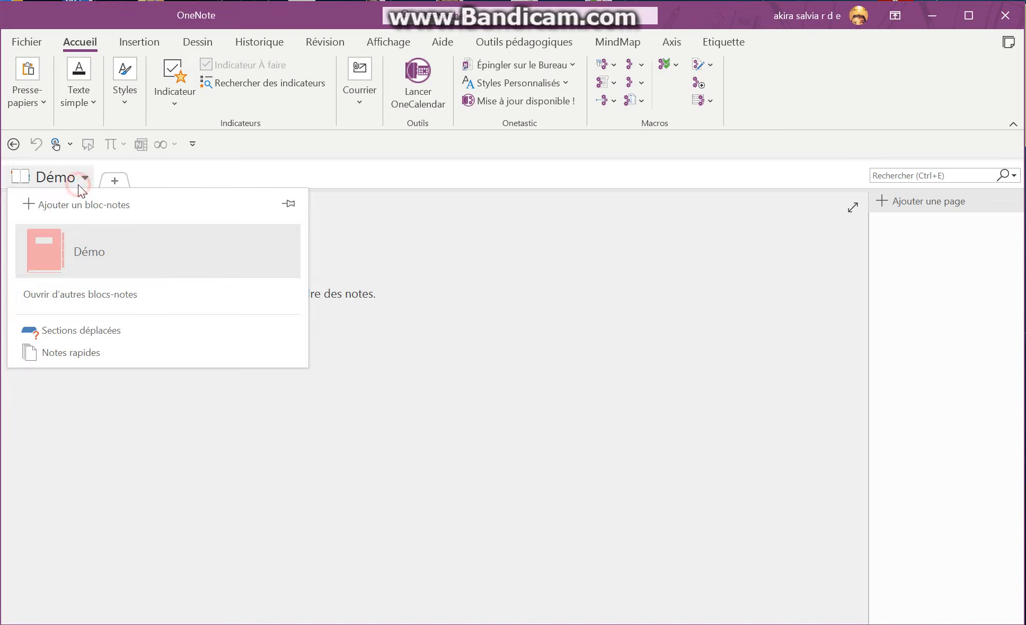
left_click(68, 210)
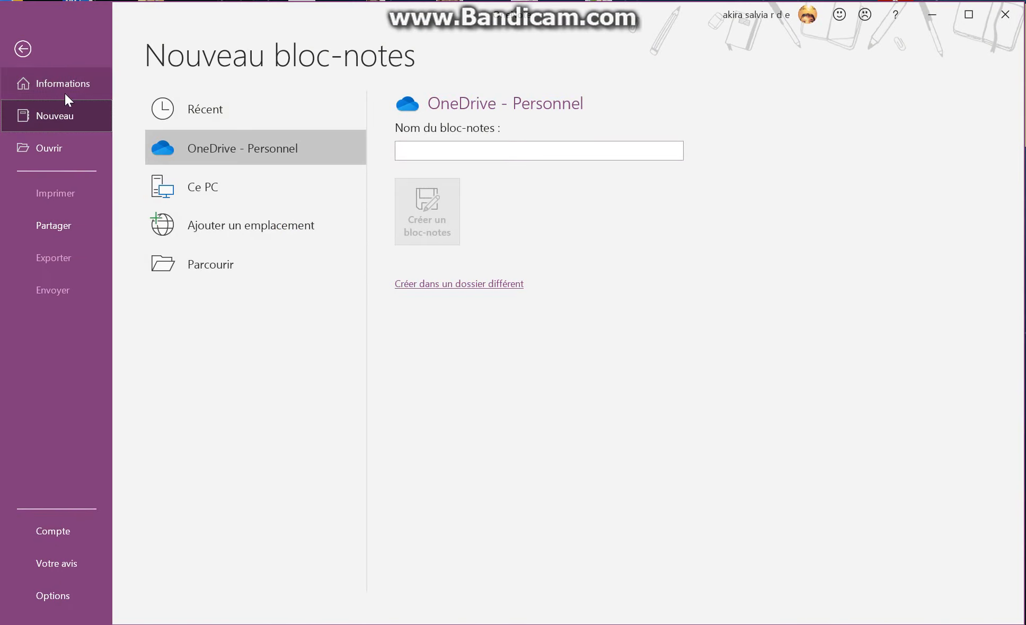
left_click(21, 49)
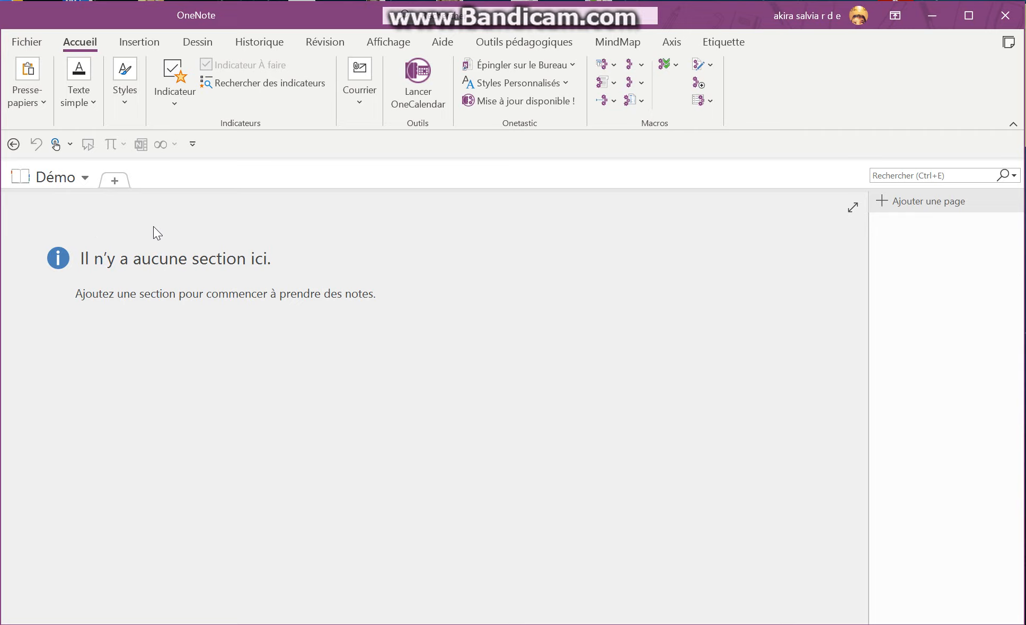
Add two sections to the Démo notebook, named Français and Maths
left_click(112, 181)
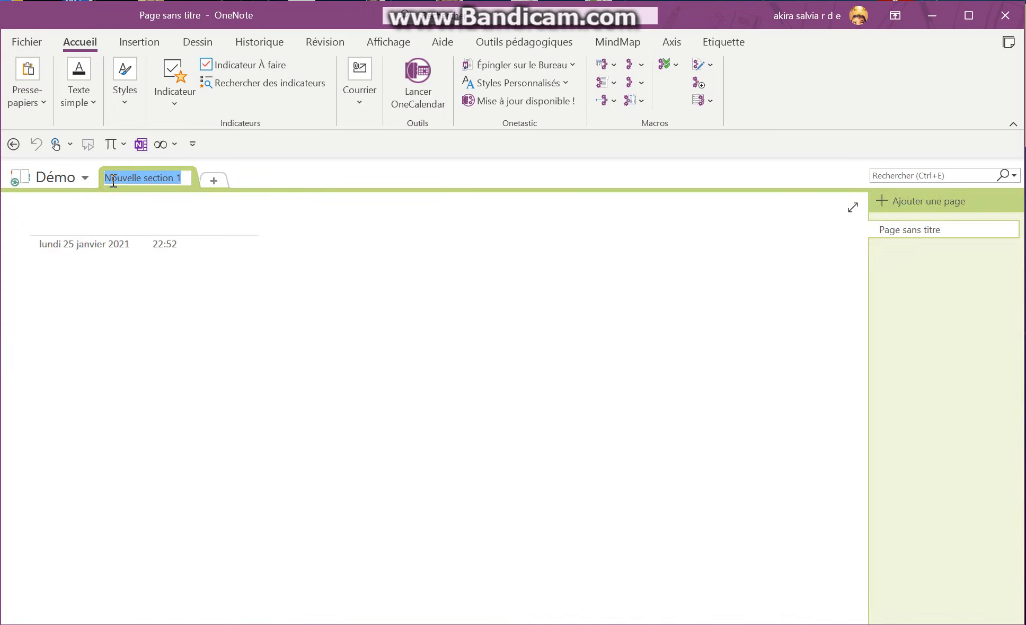
type("Français")
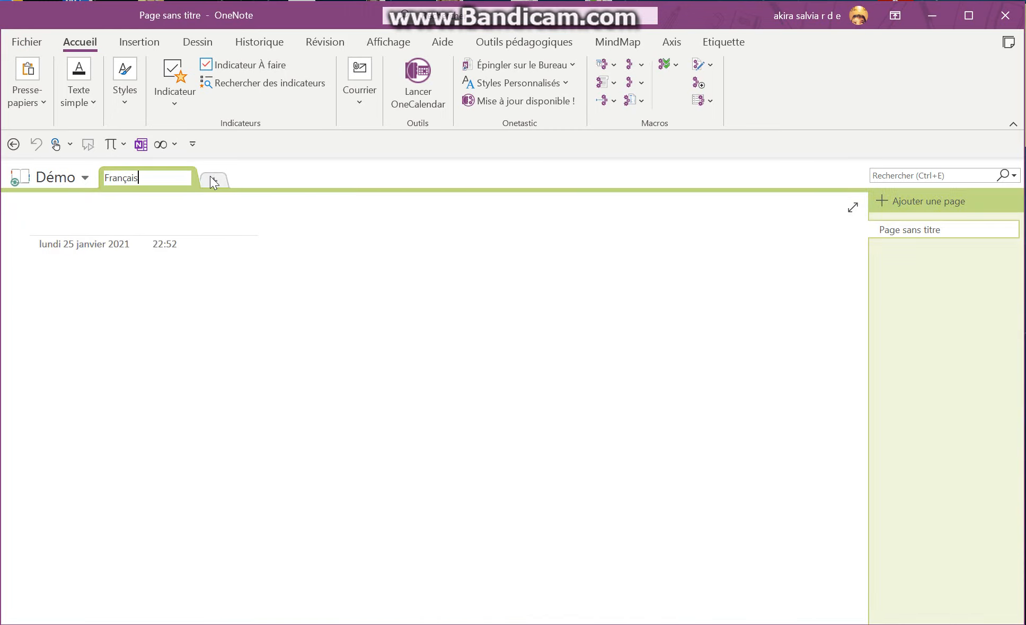
key("Return")
left_click(211, 178)
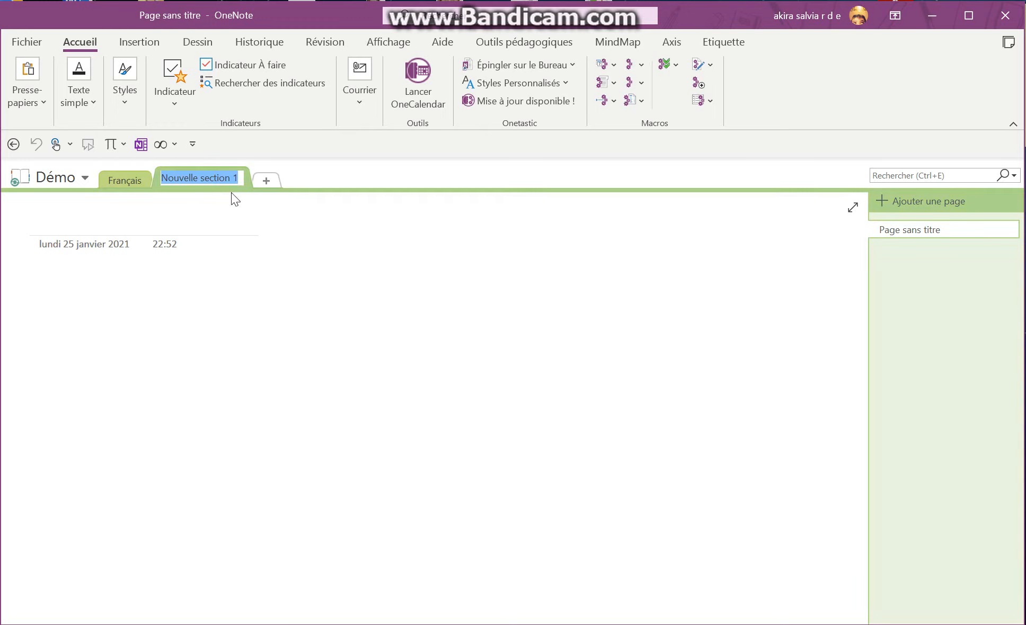
type("Maths")
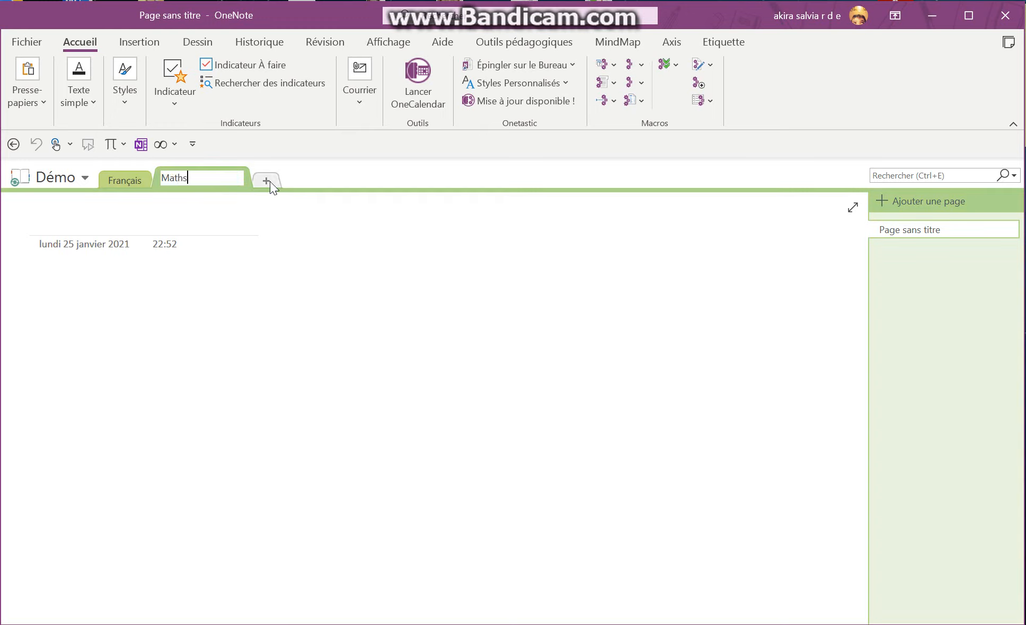
Add two more sections after Maths, named Histoire and Géographie
left_click(269, 181)
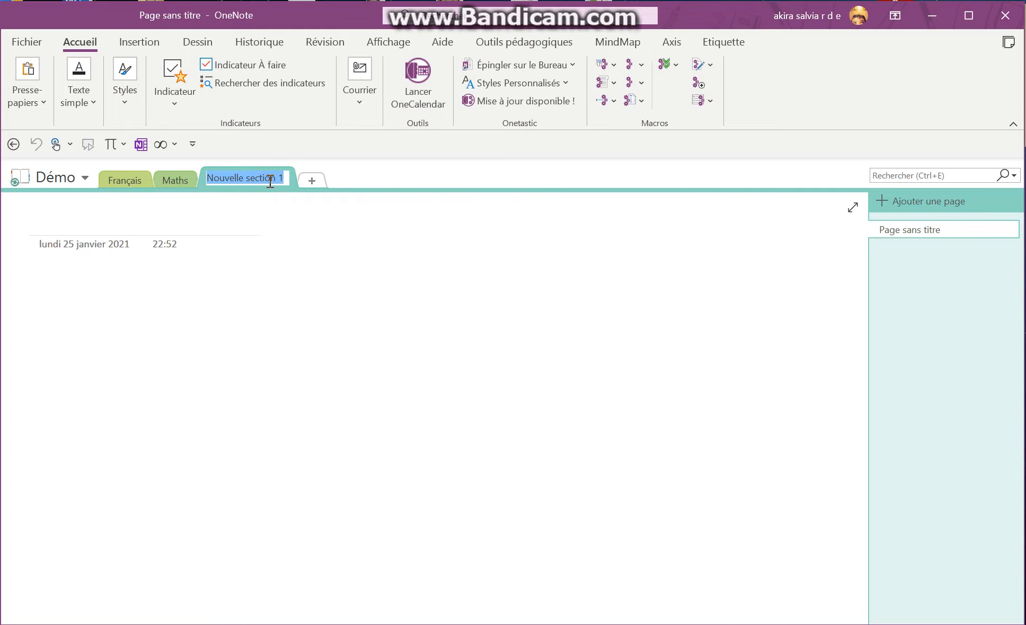
type("Histoire")
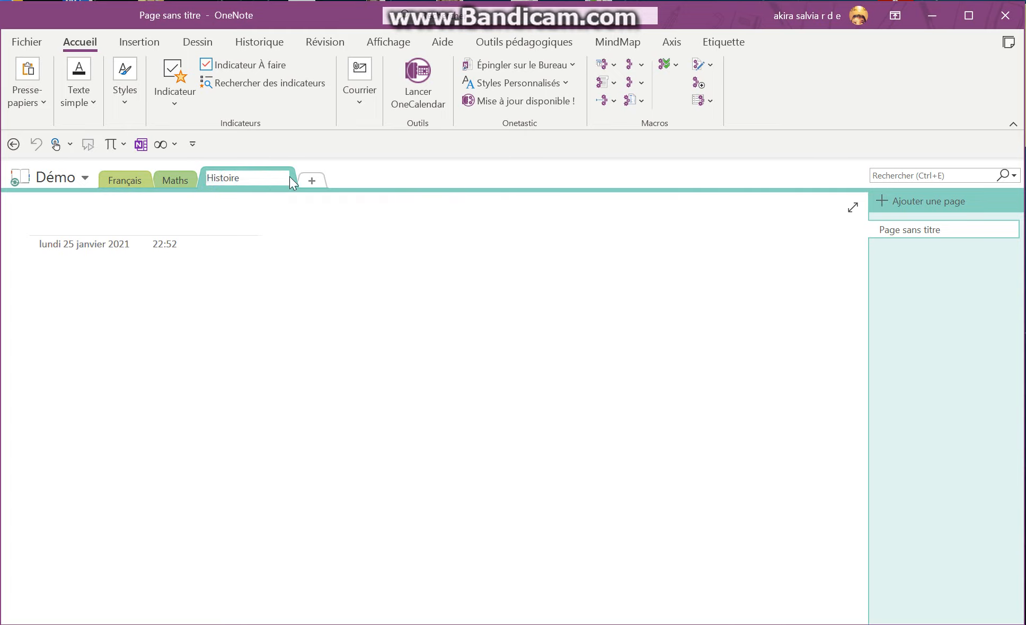
left_click(321, 181)
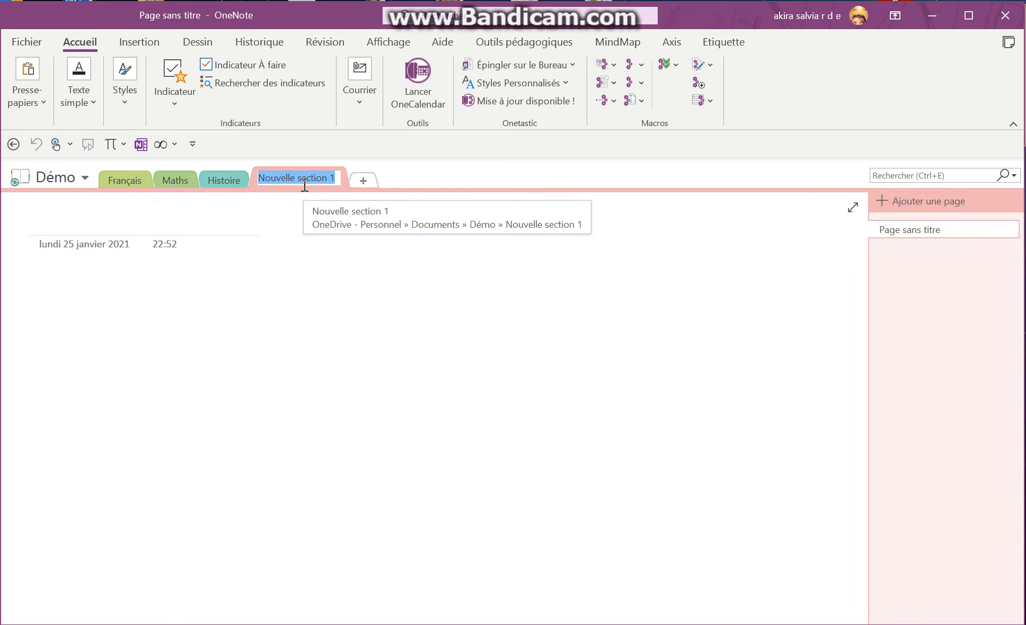
type("Géographie")
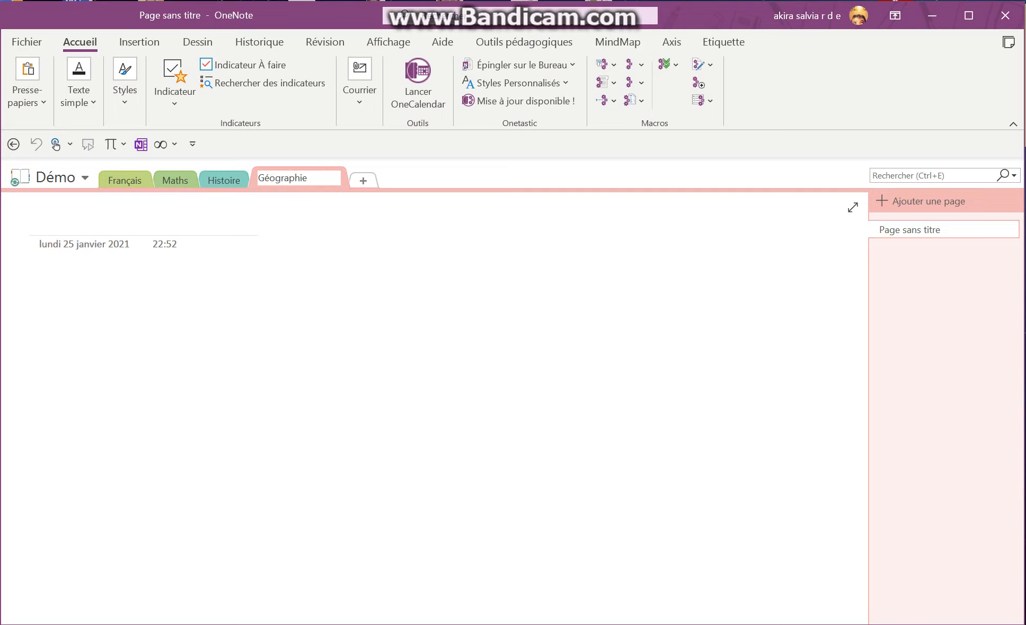
left_click(279, 365)
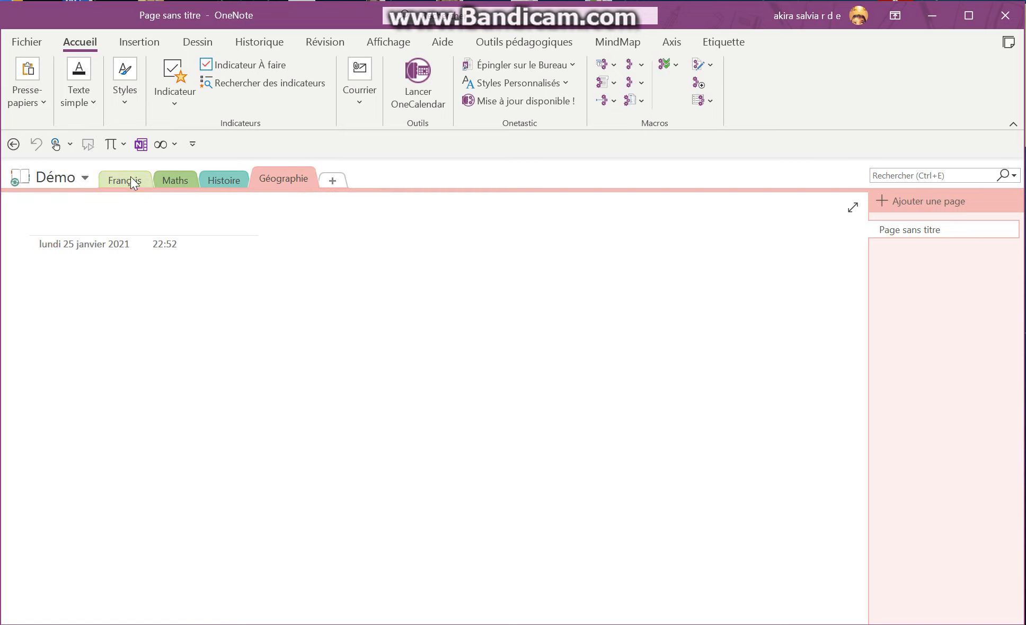
Delete the date and time beneath the title of the untitled page in the Géographie section
left_click(89, 220)
left_click(193, 242)
left_click_drag(156, 248, 49, 246)
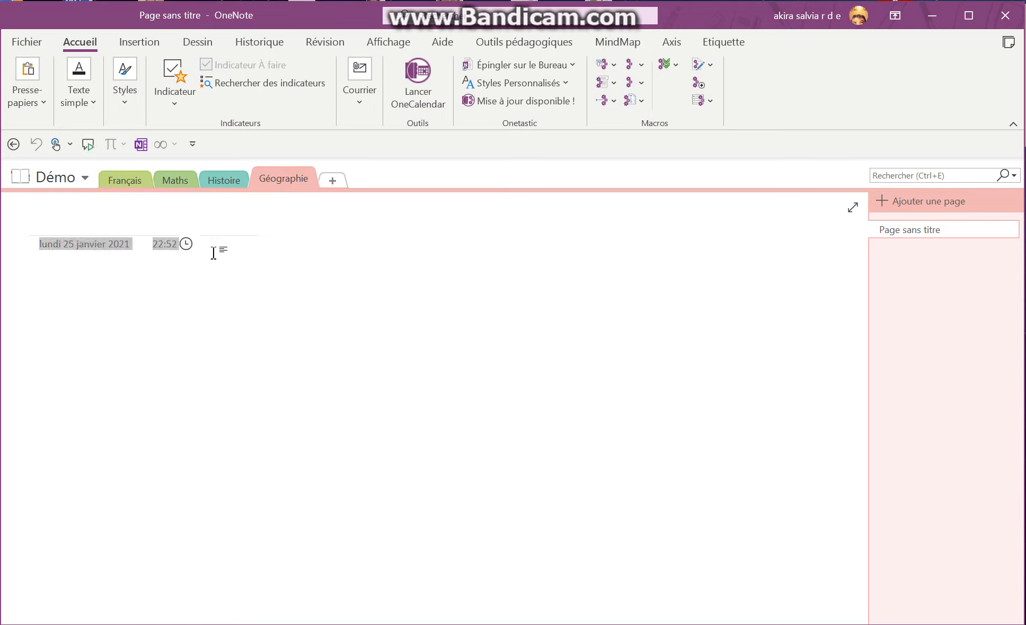
key("Delete")
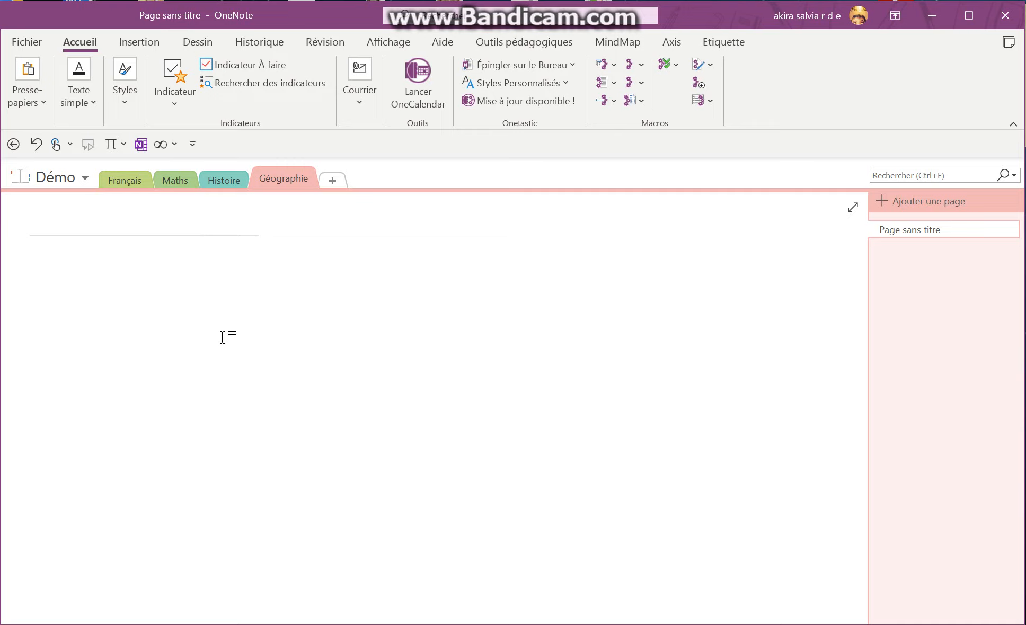
Title the Géographie page "Cours 1: 22 janvier"
left_click(62, 222)
type("cours 1")
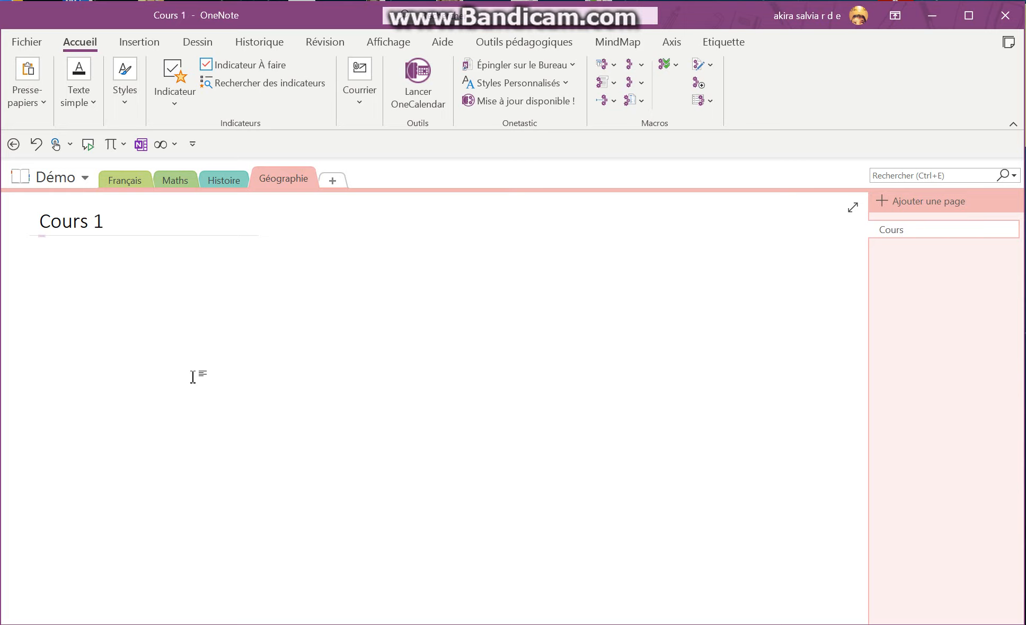
type(" 22 janviers")
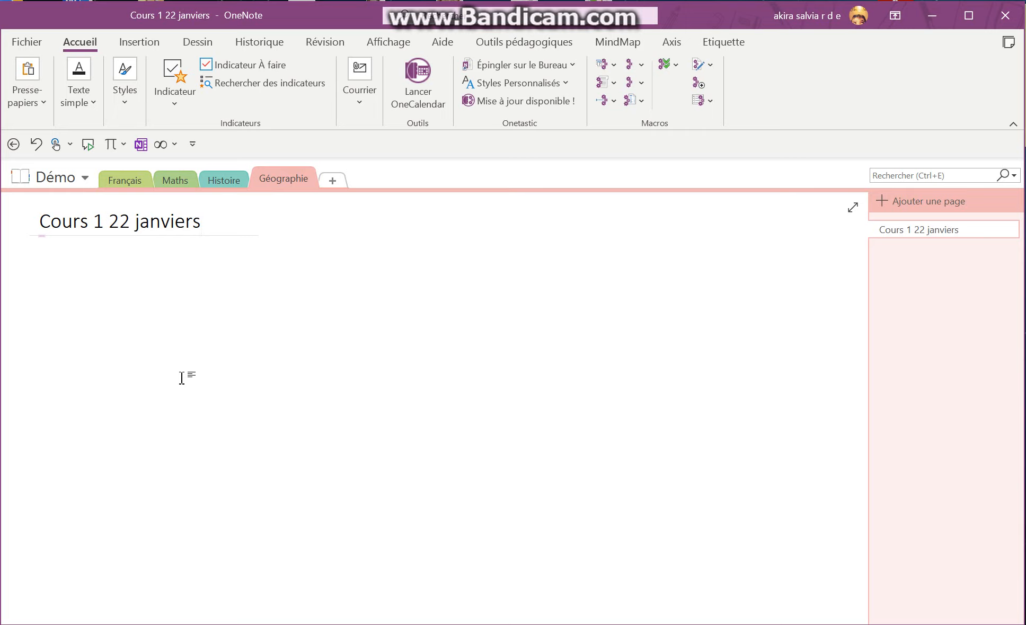
key("BackSpace")
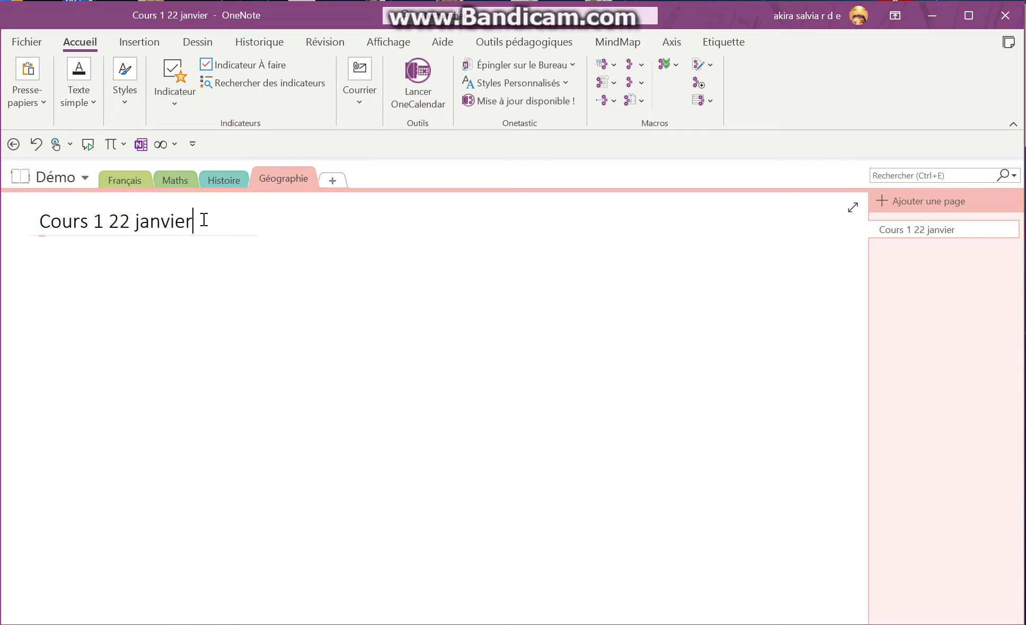
left_click(106, 220)
type(":")
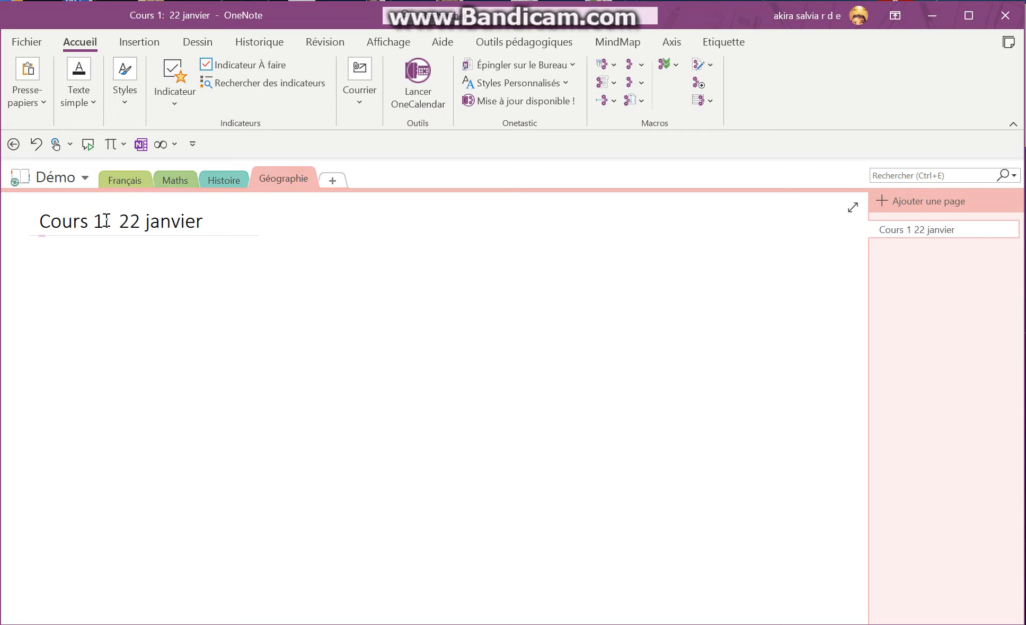
Replace the page title with "Chap 1: le romantisme"
left_click(212, 222)
key("BackSpace")
key("BackSpace")
key("BackSpace")
key("BackSpace")
key("BackSpace")
key("BackSpace")
key("BackSpace")
key("BackSpace")
key("BackSpace")
key("BackSpace")
key("BackSpace")
key("BackSpace")
key("BackSpace")
key("BackSpace")
key("BackSpace")
key("BackSpace")
key("BackSpace")
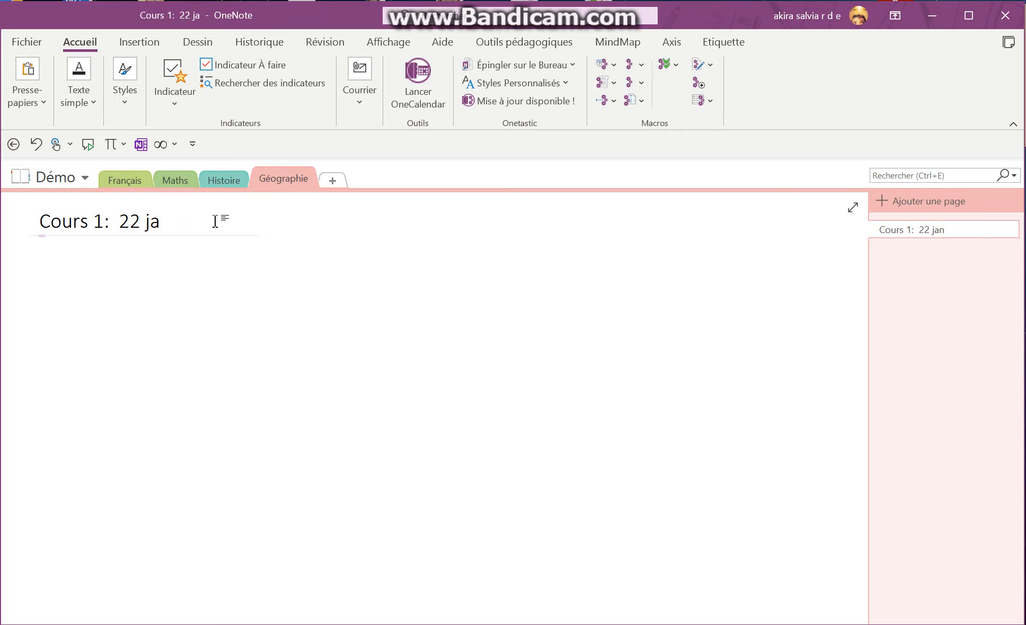
key("BackSpace")
key("BackSpace")
key("BackSpace")
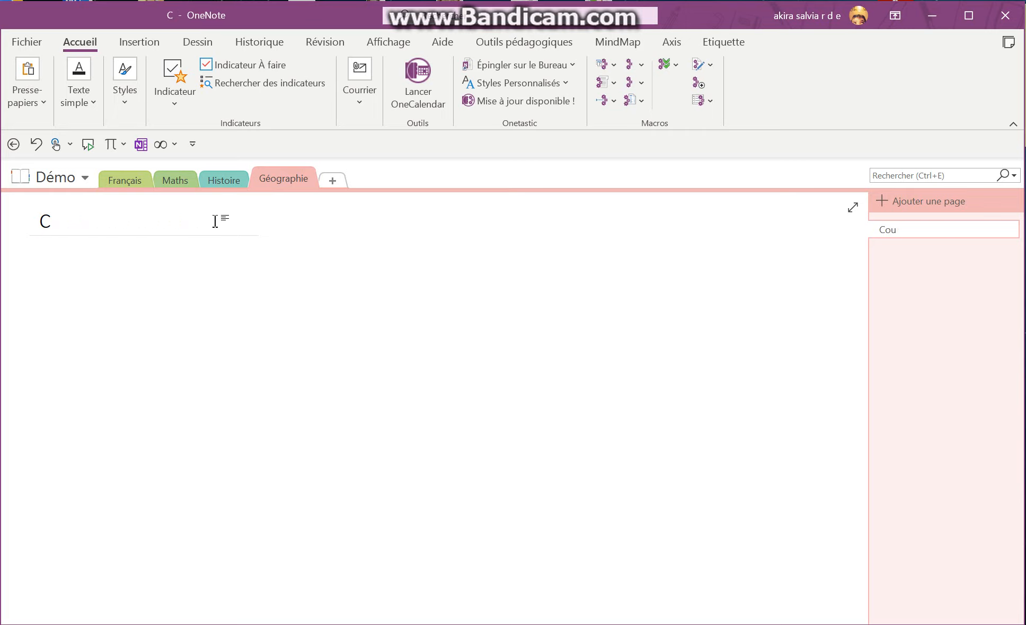
type("Chap 1")
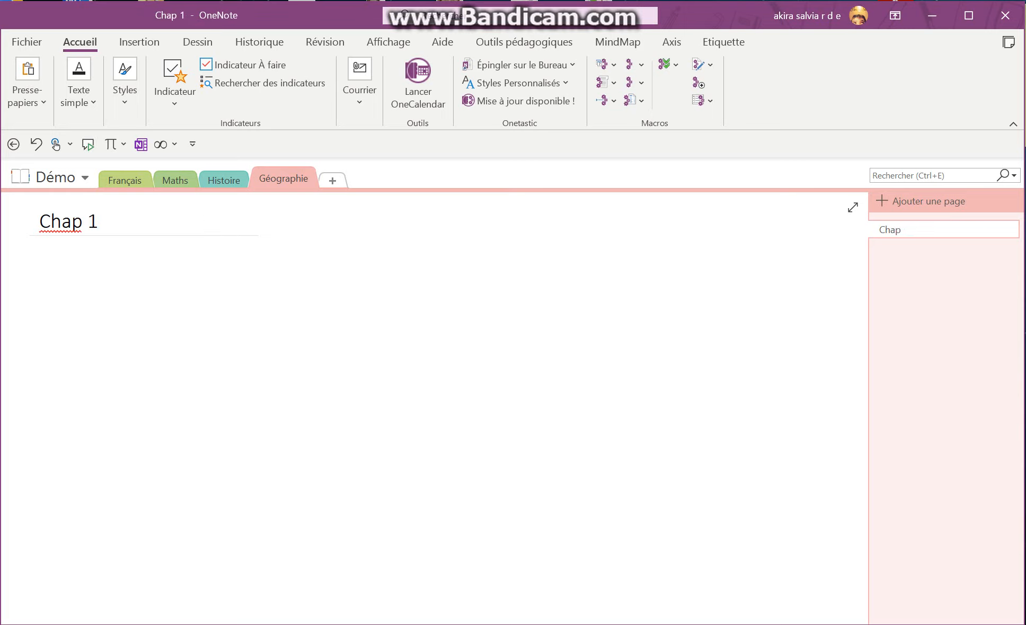
type(": le romatn")
key("BackSpace")
key("BackSpace")
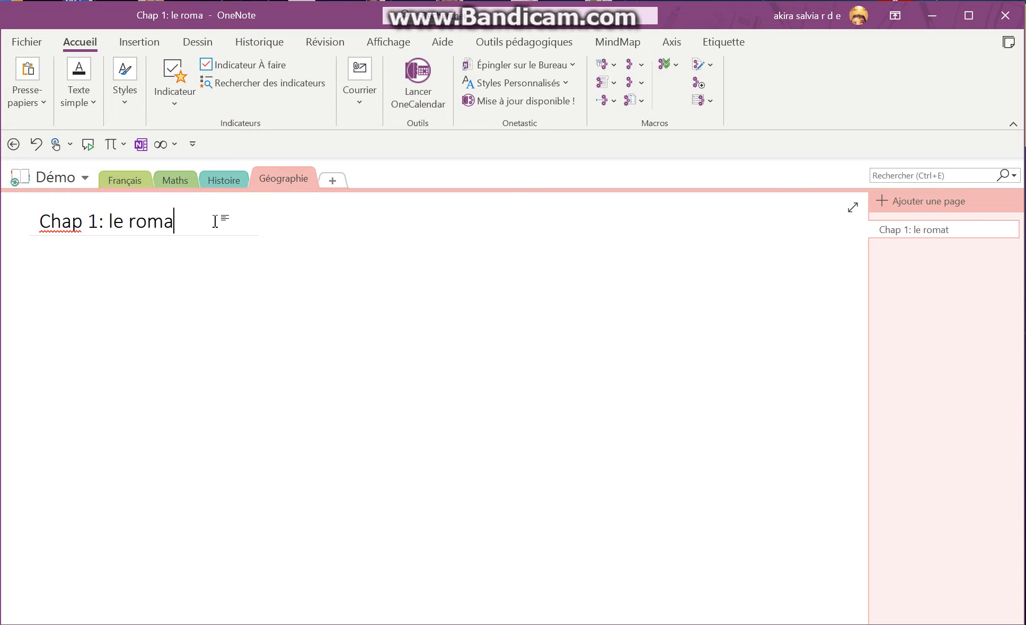
type("ntisme")
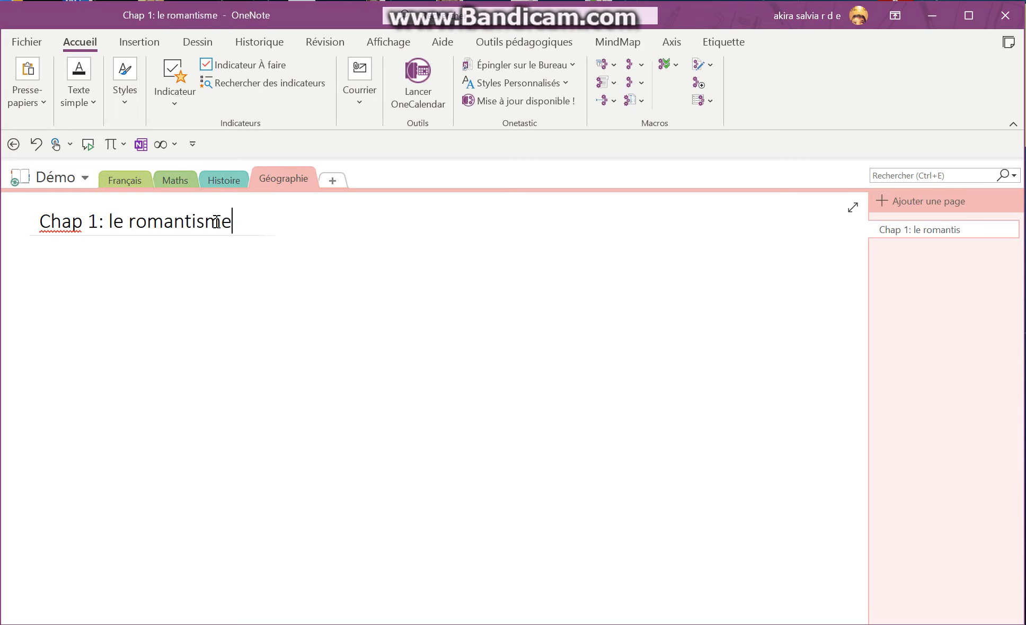
left_click(130, 255)
Clear the page title and retitle the page "Grammaire"
left_click(238, 225)
key("BackSpace")
key("BackSpace")
key("BackSpace")
key("BackSpace")
key("BackSpace")
key("BackSpace")
key("BackSpace")
key("BackSpace")
key("BackSpace")
key("BackSpace")
key("BackSpace")
key("BackSpace")
key("BackSpace")
key("BackSpace")
key("BackSpace")
key("BackSpace")
key("BackSpace")
key("BackSpace")
key("BackSpace")
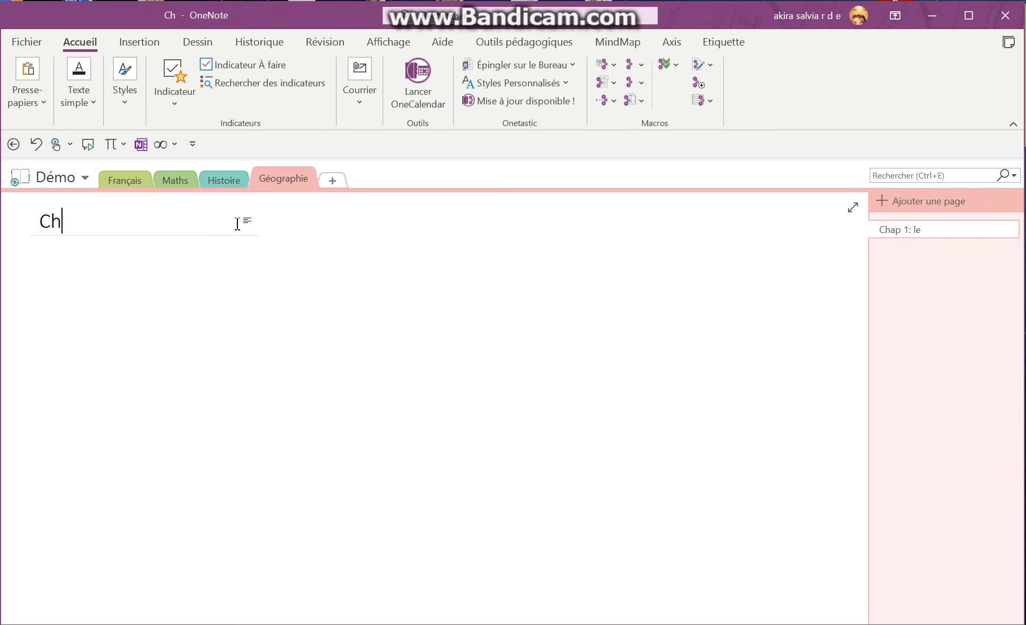
key("BackSpace")
key("BackSpace")
type("Gramma")
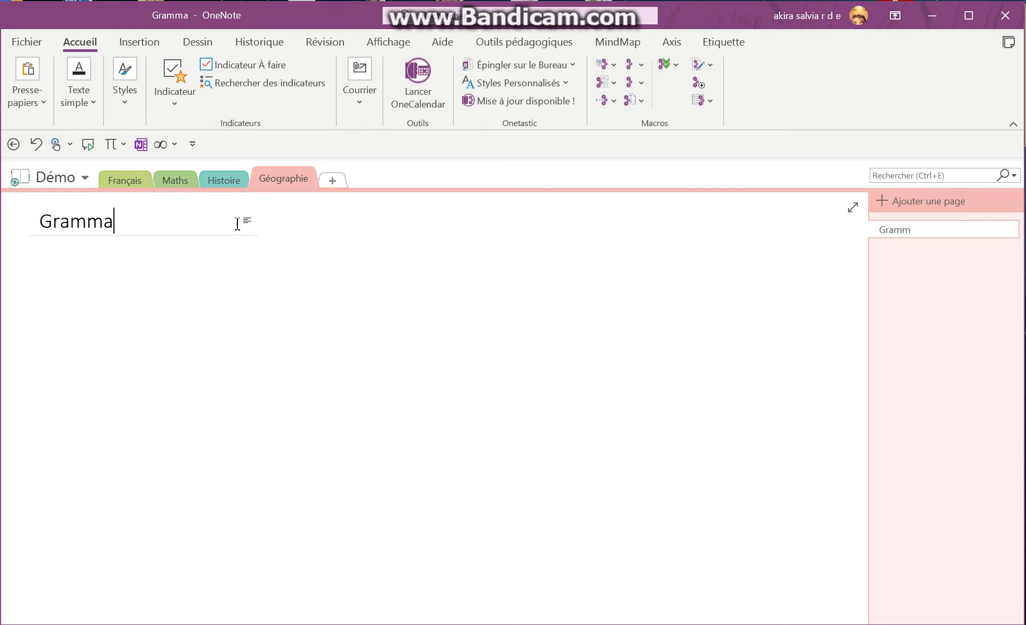
type("ire")
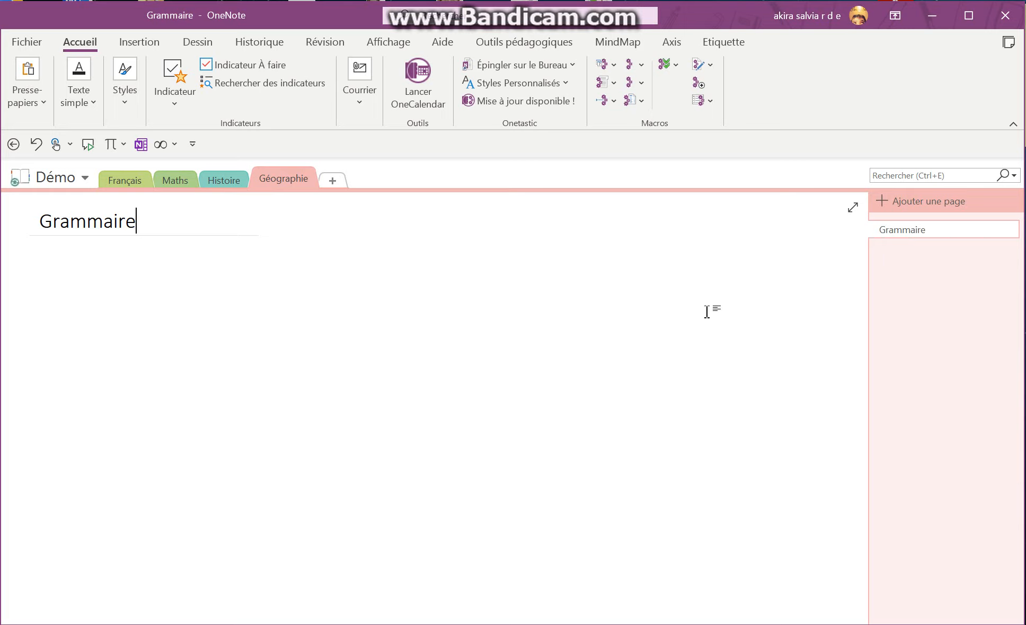
Add a page titled "l'accord du verbe" and indent it as a subpage of Grammaire
left_click(898, 200)
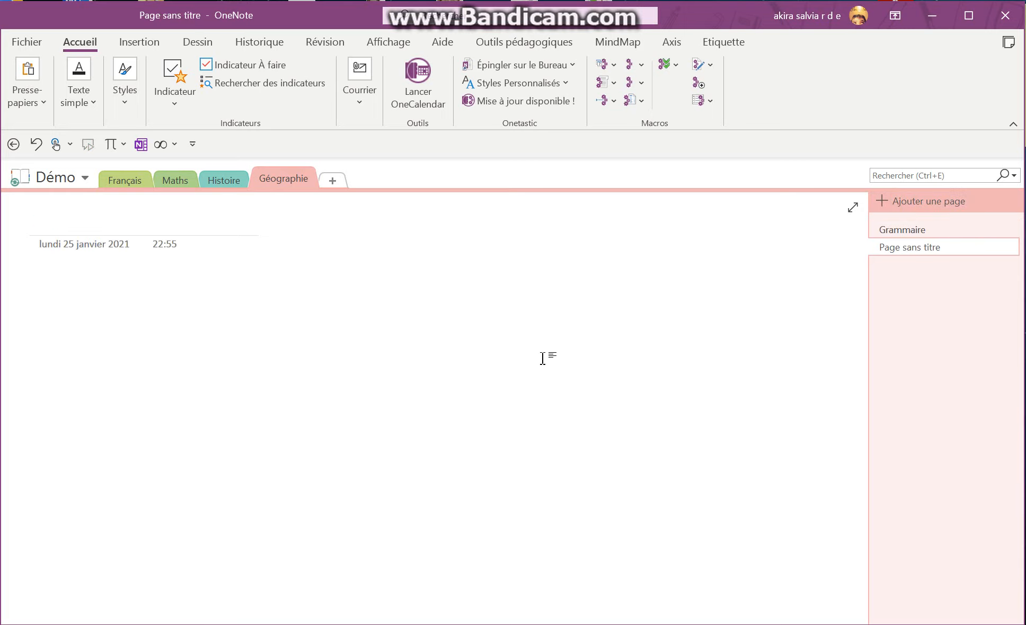
type("l'accor")
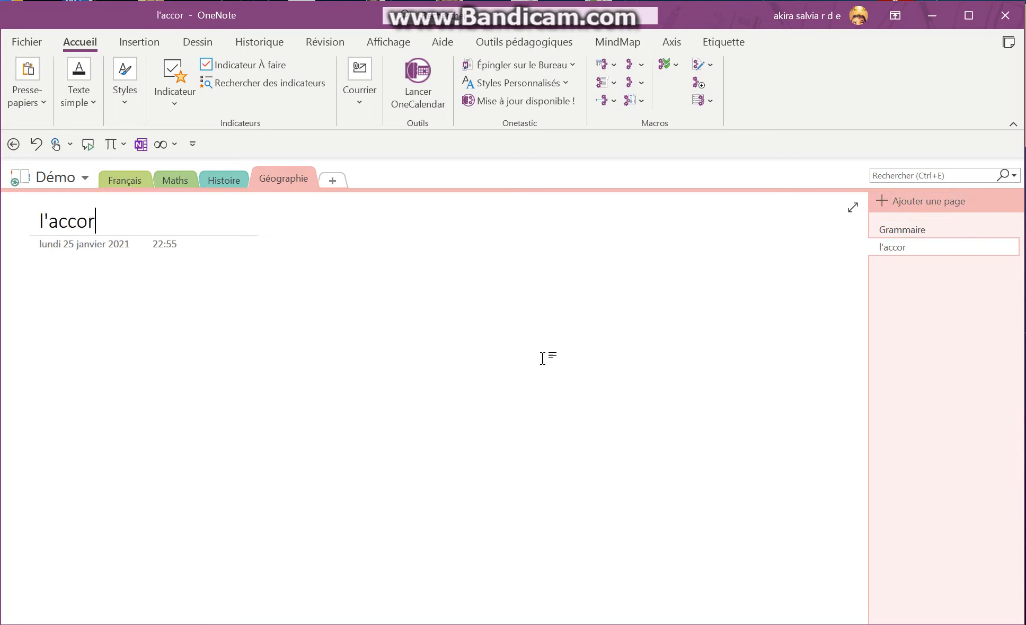
type("d du verbe")
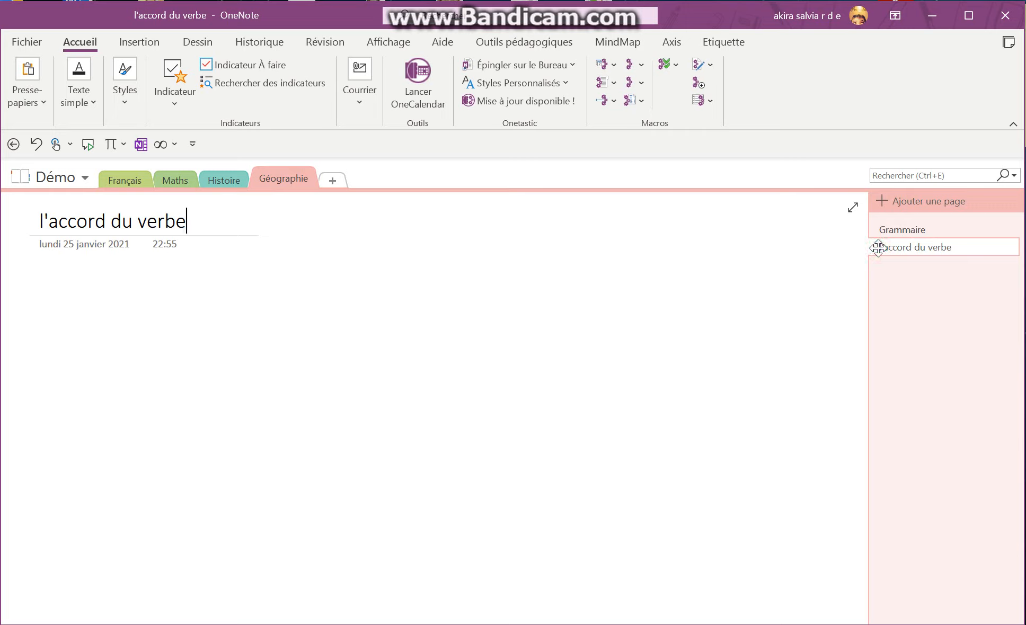
left_click_drag(878, 248, 893, 248)
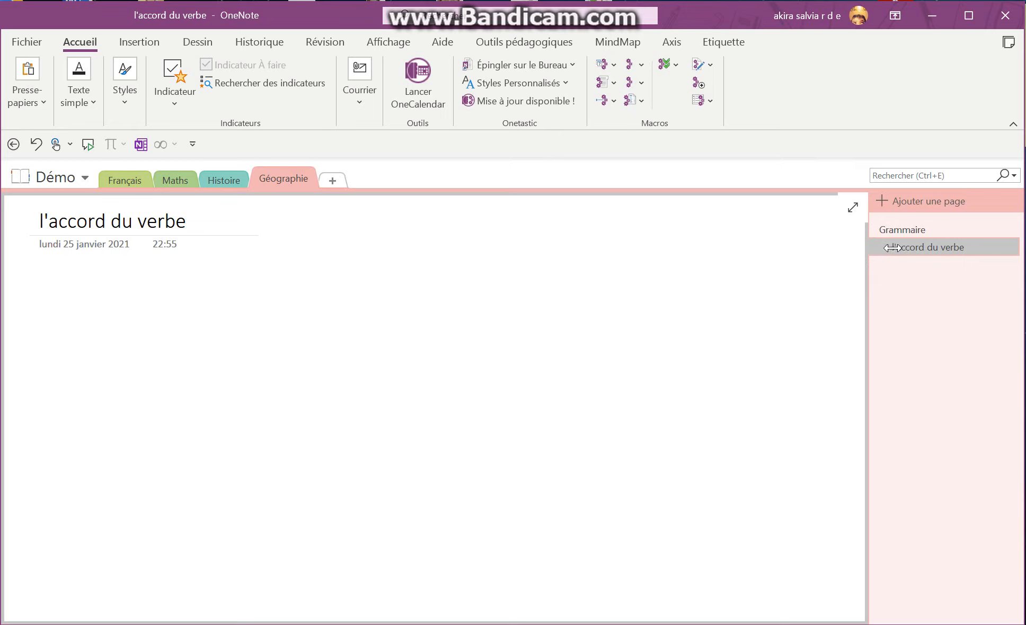
left_click(769, 279)
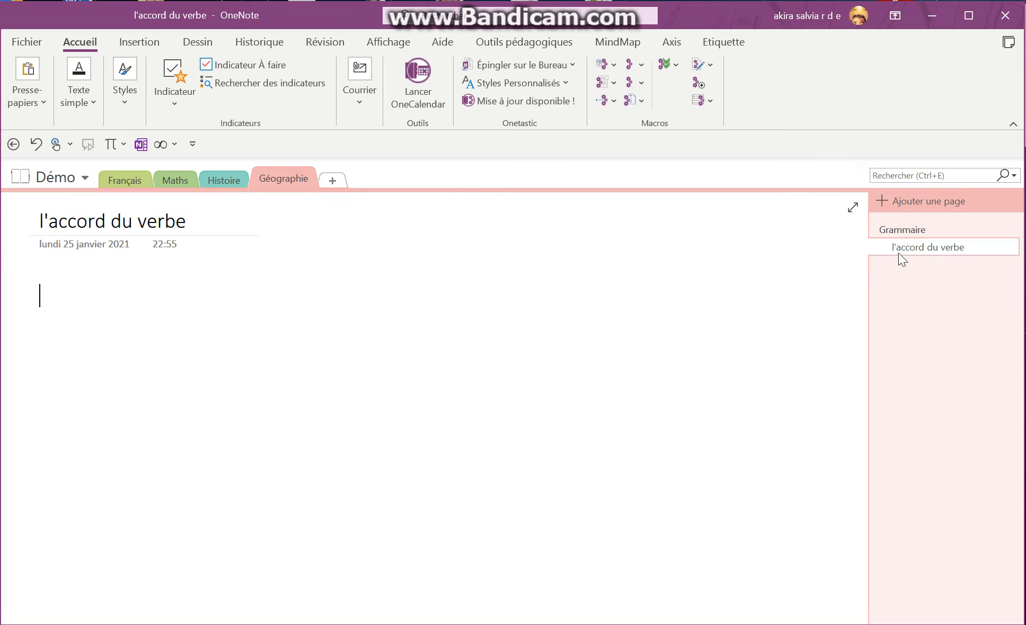
Add an untitled page as another subpage under Grammaire, and add two more untitled pages after it
left_click(910, 199)
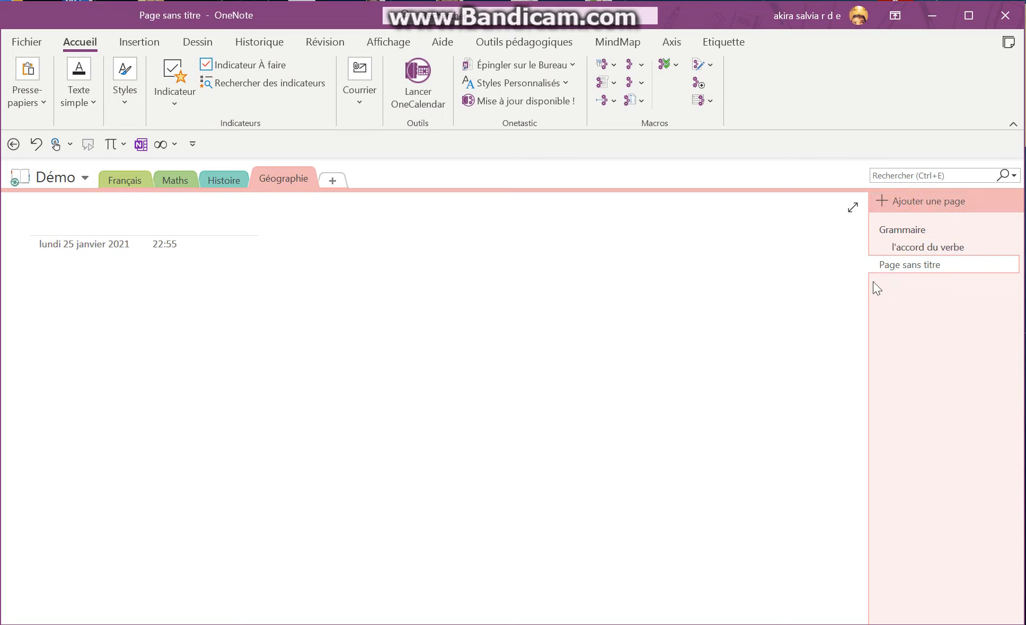
right_click(888, 267)
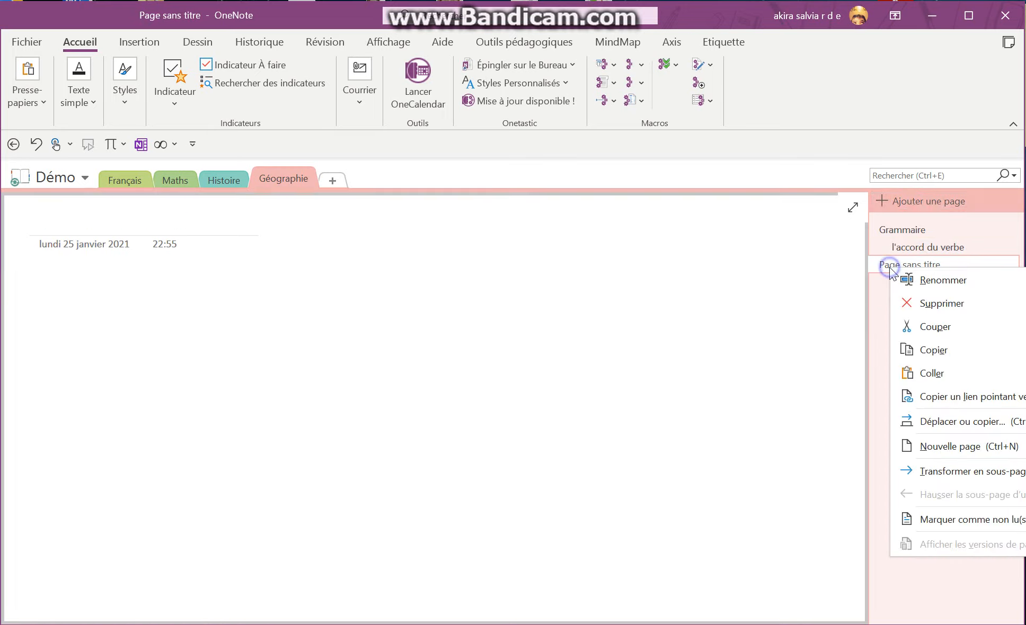
left_click(921, 470)
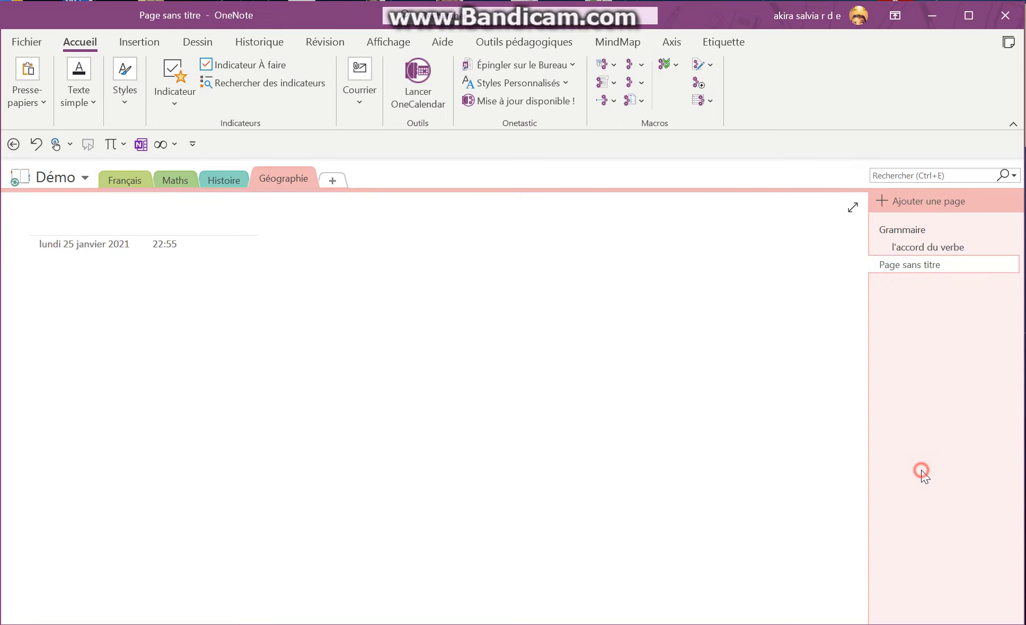
left_click(913, 204)
left_click(913, 204)
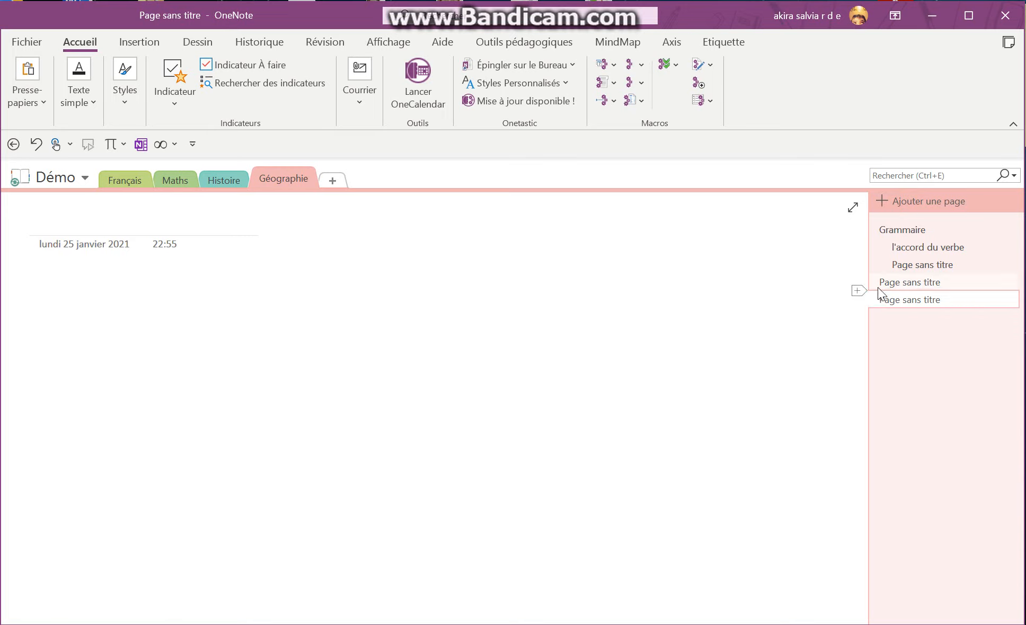
Indent the last two untitled pages as subpages of Grammaire, then collapse and re-expand the Grammaire subpages
left_click_drag(879, 287, 866, 311)
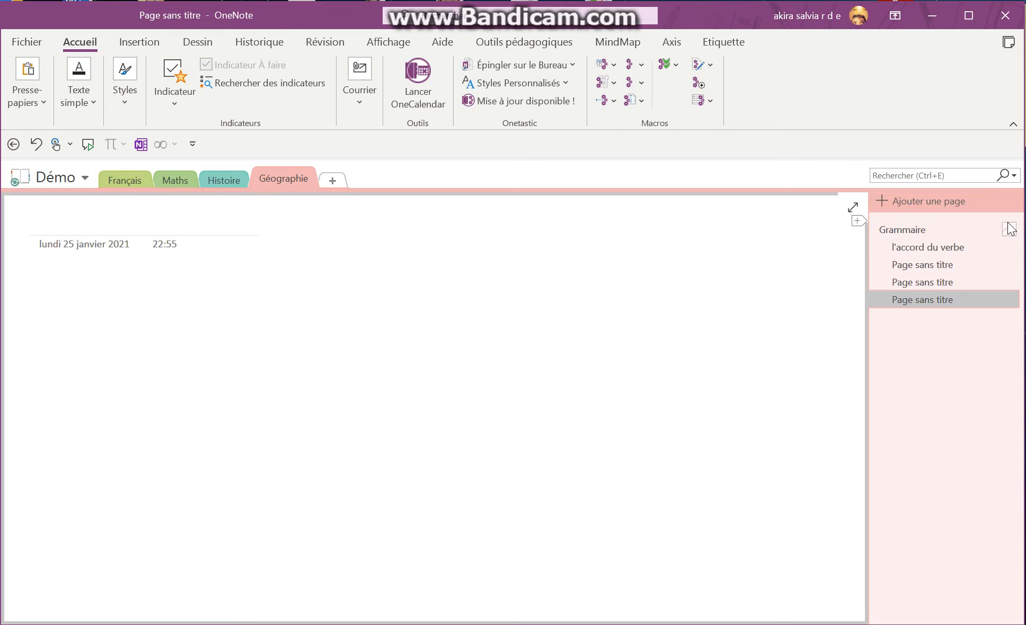
left_click(1009, 231)
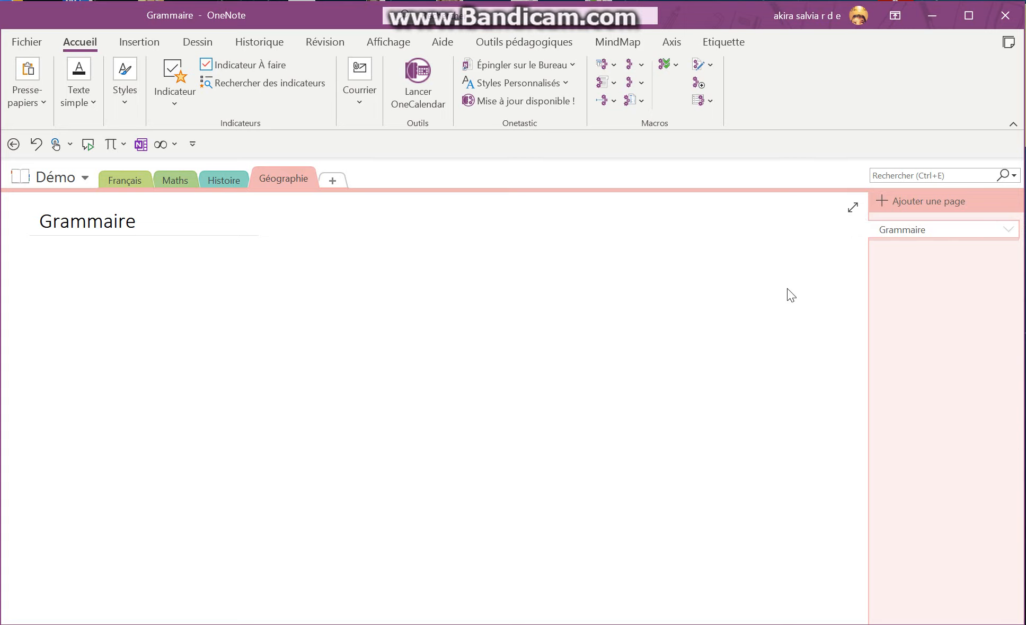
left_click(1010, 231)
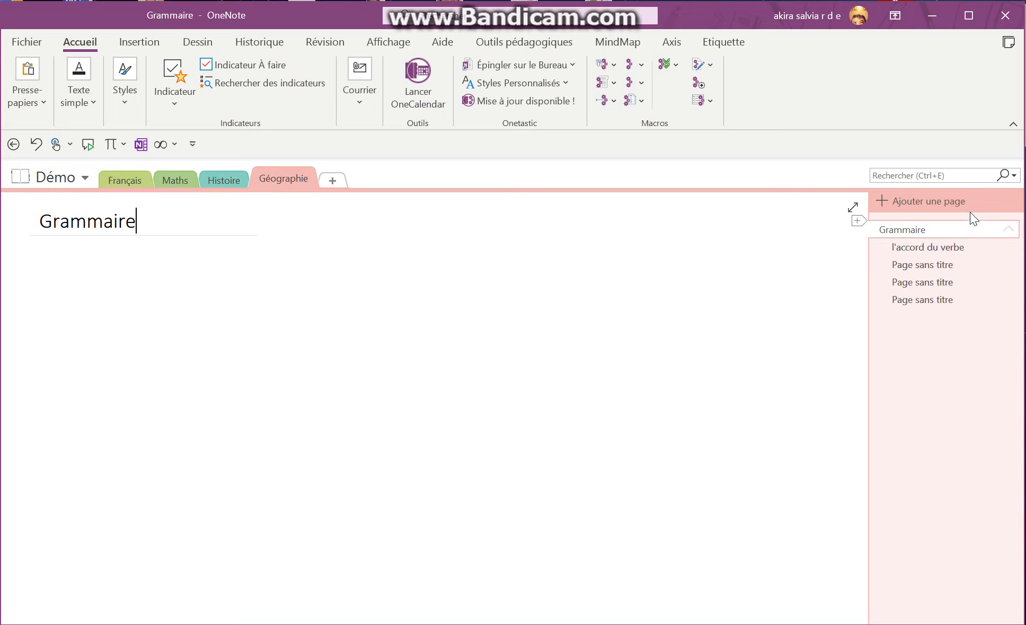
Add a page titled "littérature" and another titled "Le romantisme", indented as a subpage of littérature
left_click(951, 203)
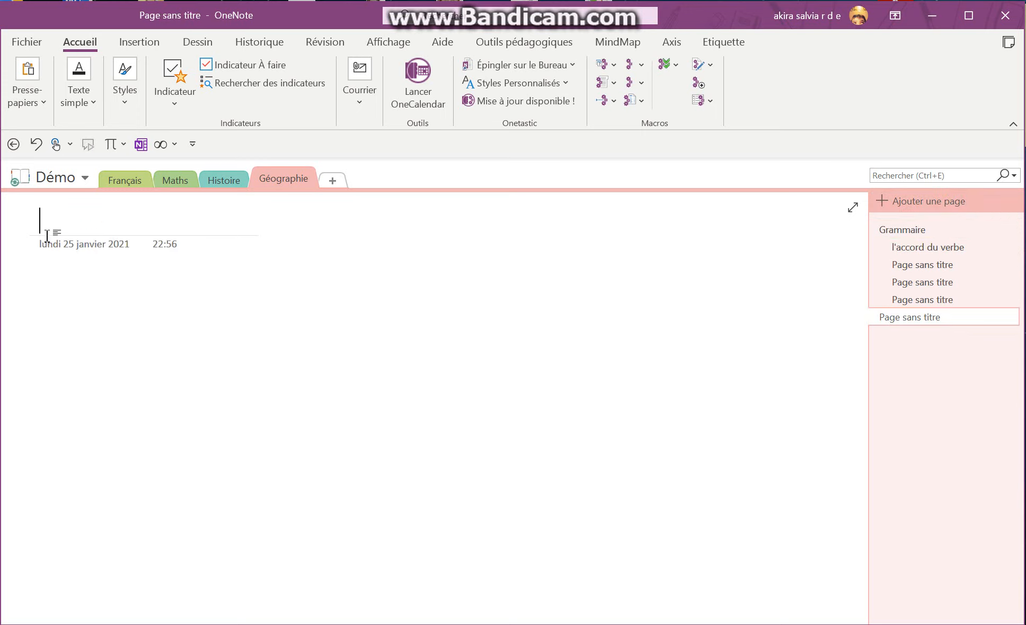
type("littérature")
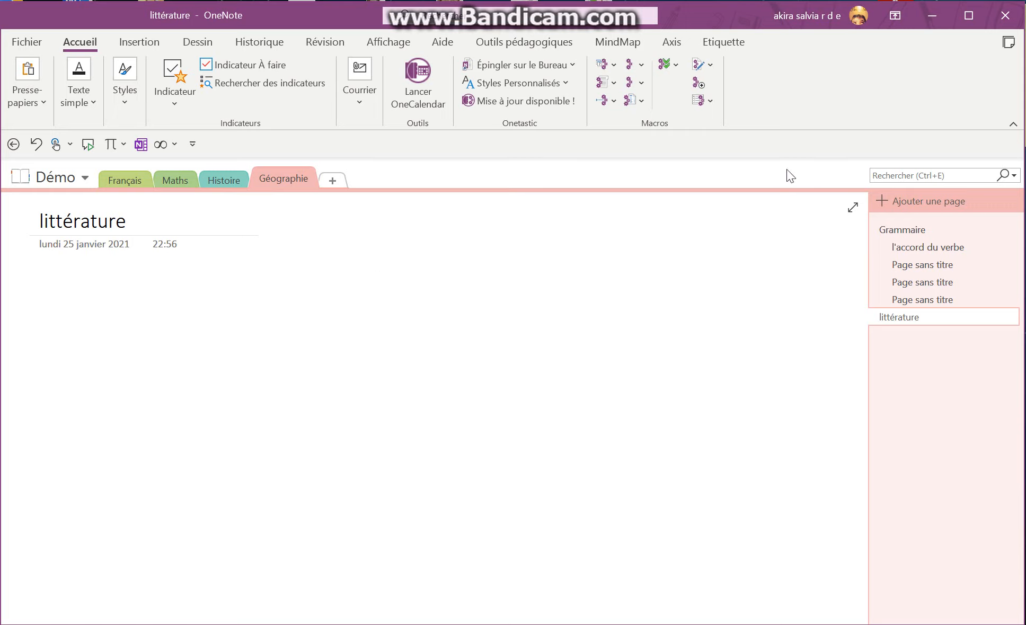
left_click(893, 203)
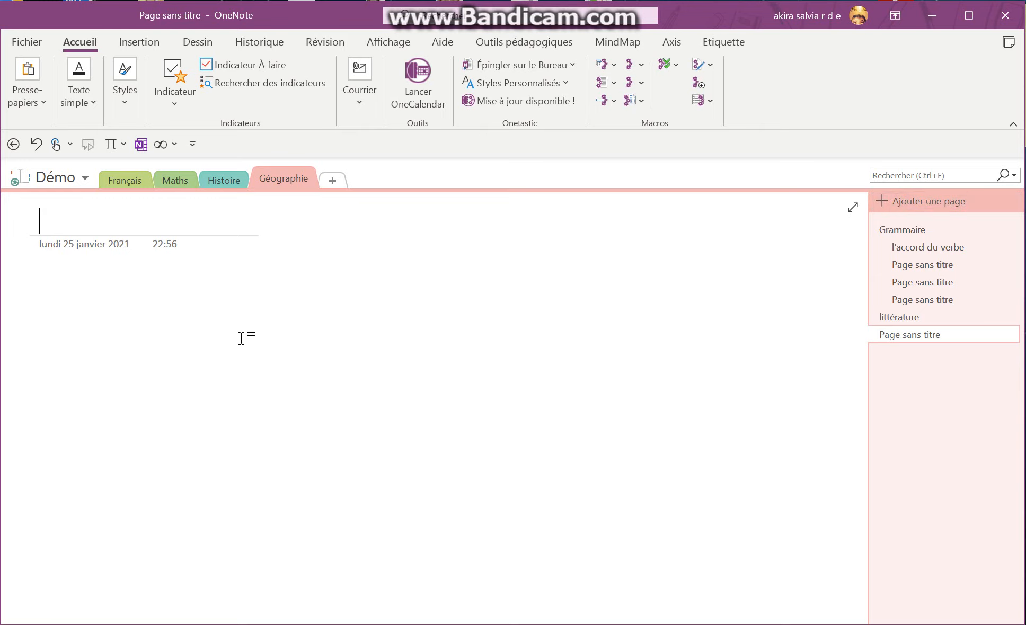
type("Le romatin")
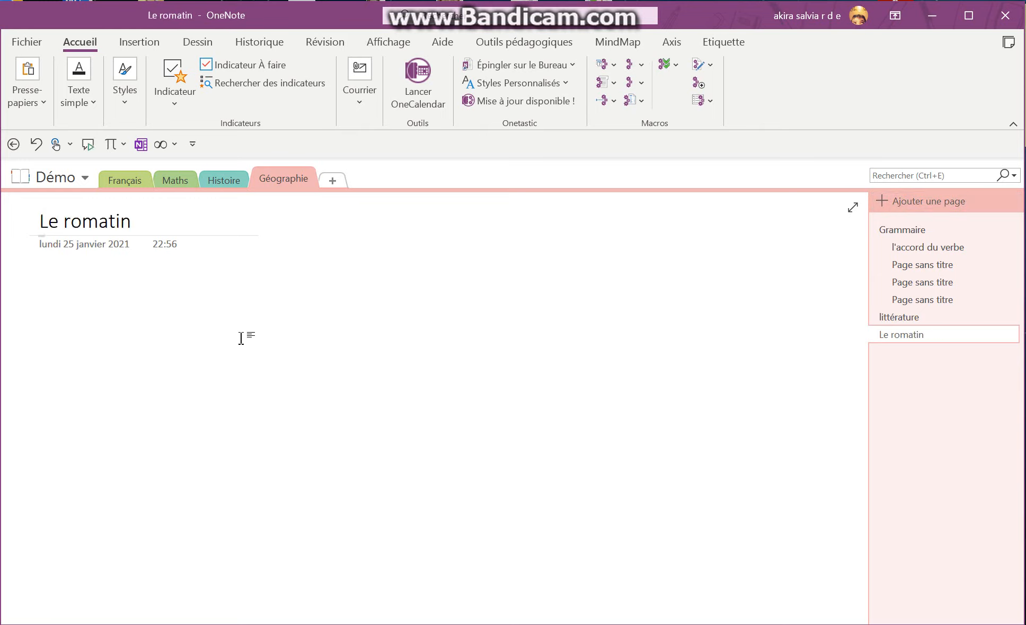
key("BackSpace")
key("BackSpace")
type("n")
key("Left")
key("BackSpace")
type("tisme")
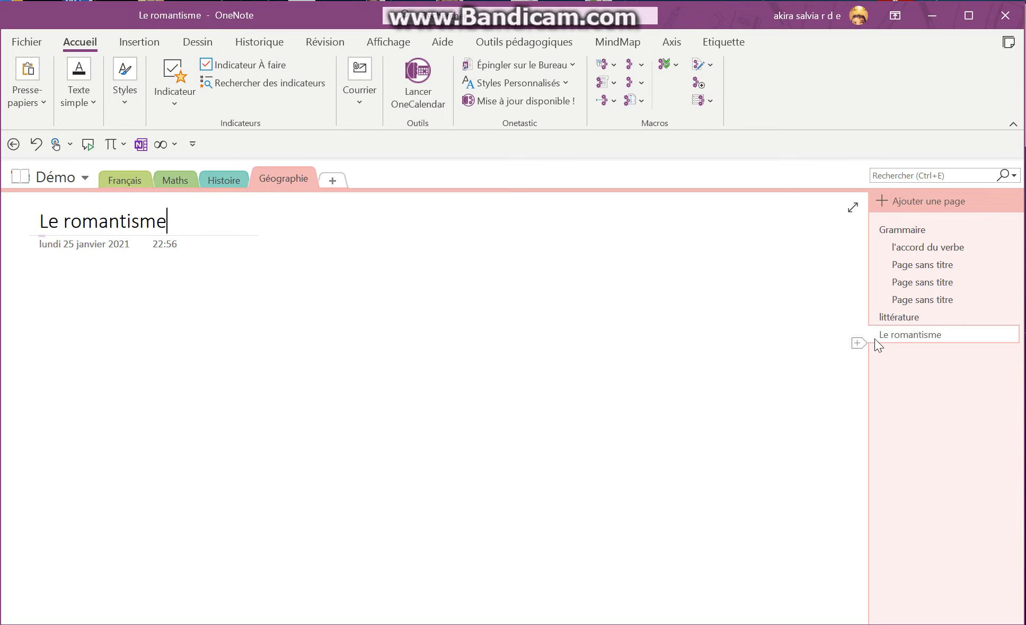
left_click_drag(888, 335, 902, 334)
left_click(615, 350)
Add a new section after Géographie in the Démo notebook, keeping its default name
left_click(331, 181)
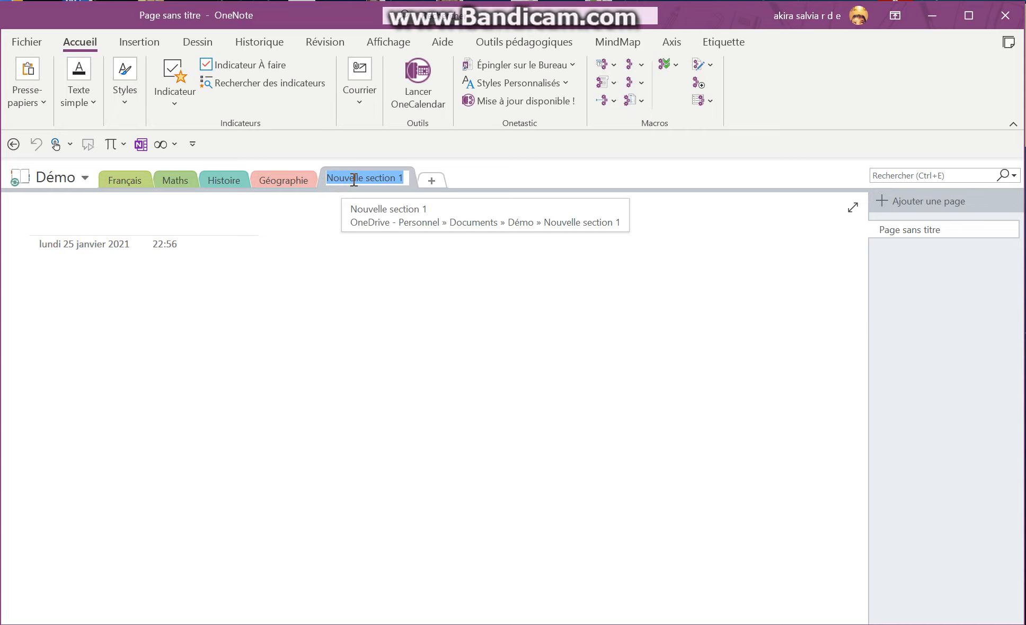
right_click(353, 180)
right_click(353, 180)
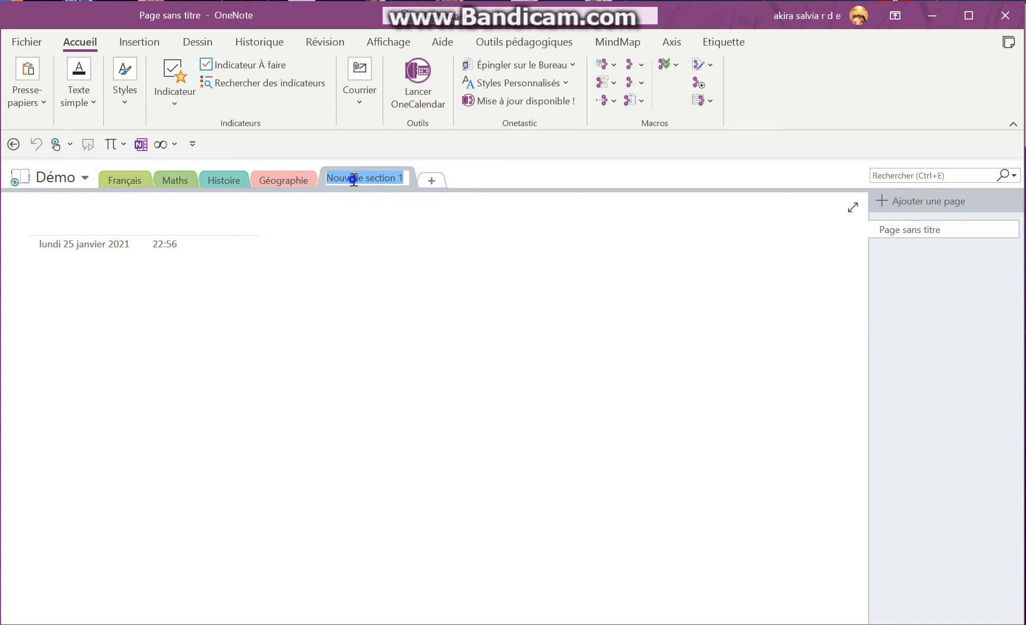
right_click(392, 176)
left_click(475, 277)
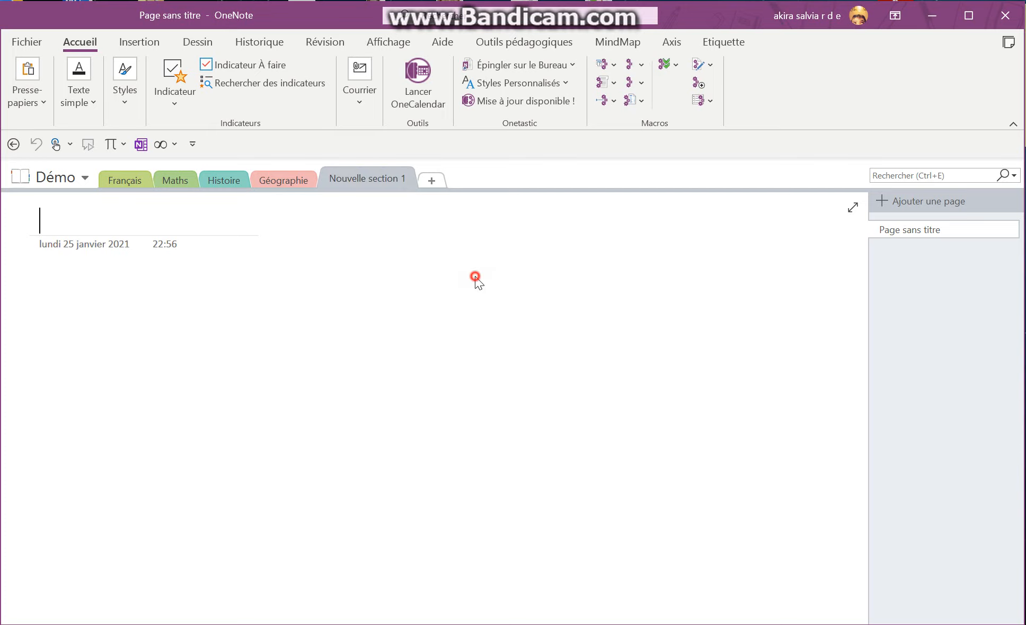
Create a section group named "Français" in the Démo notebook
right_click(377, 178)
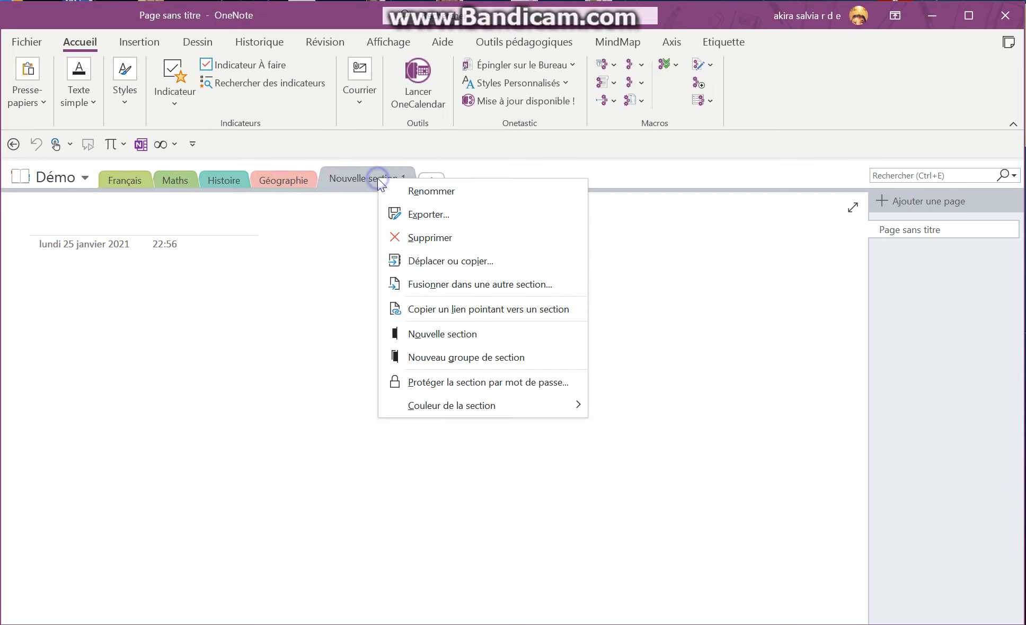
left_click(323, 354)
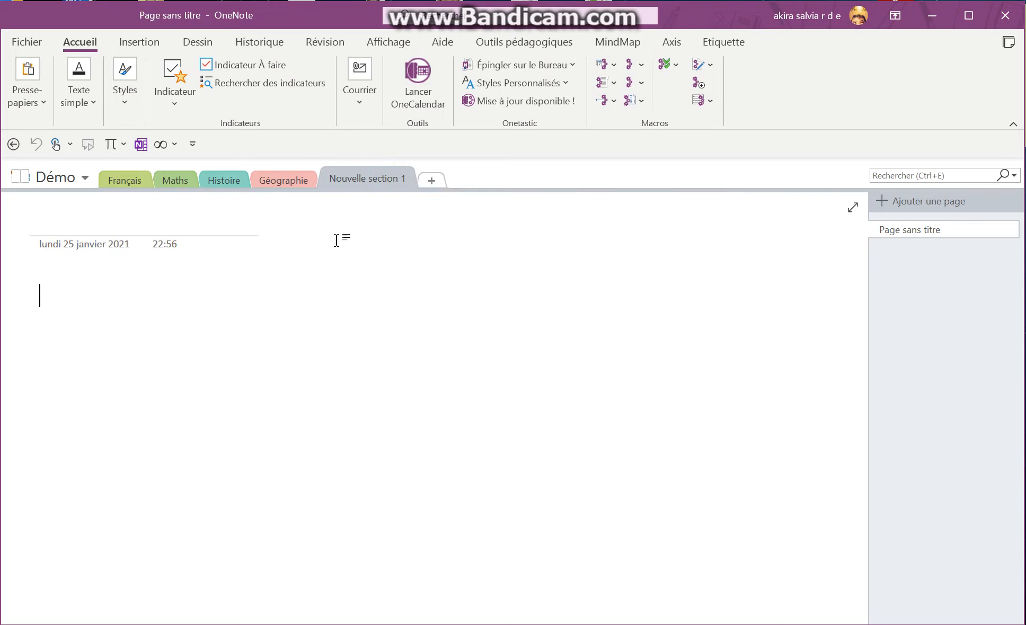
right_click(384, 181)
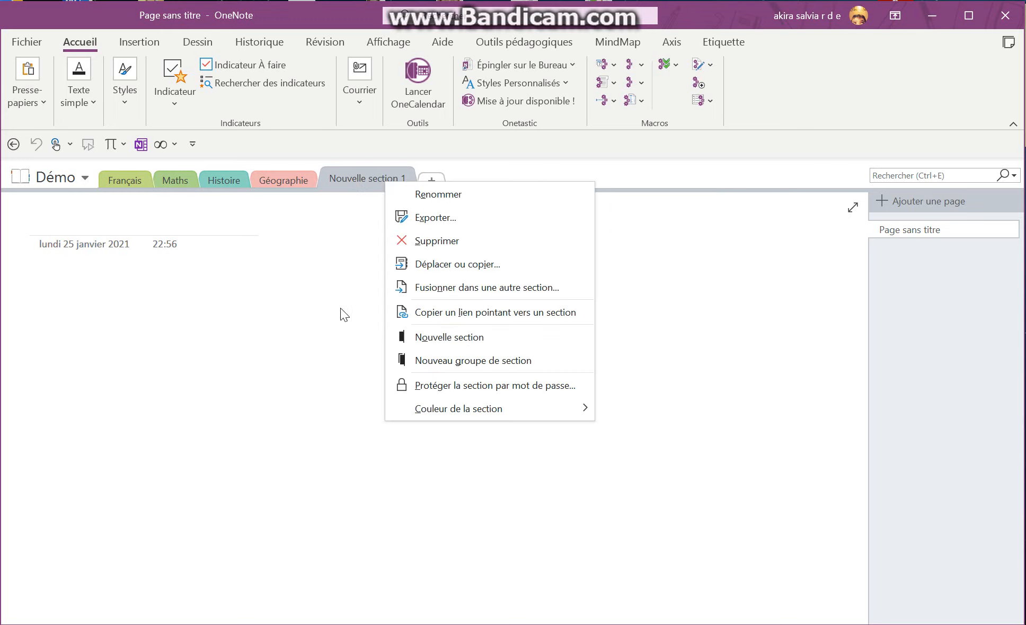
left_click(429, 363)
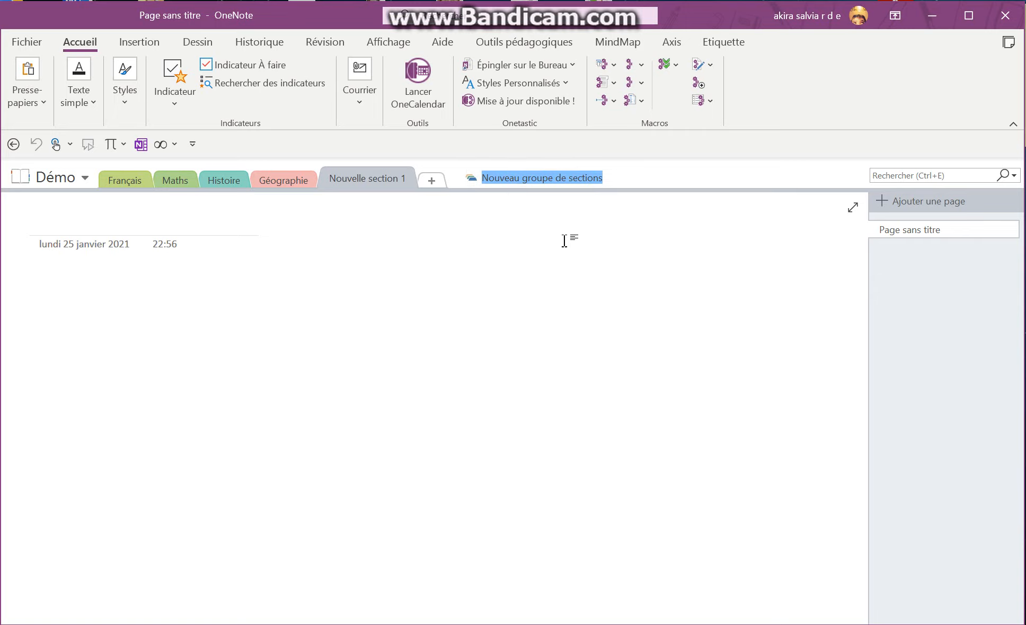
type("Fra")
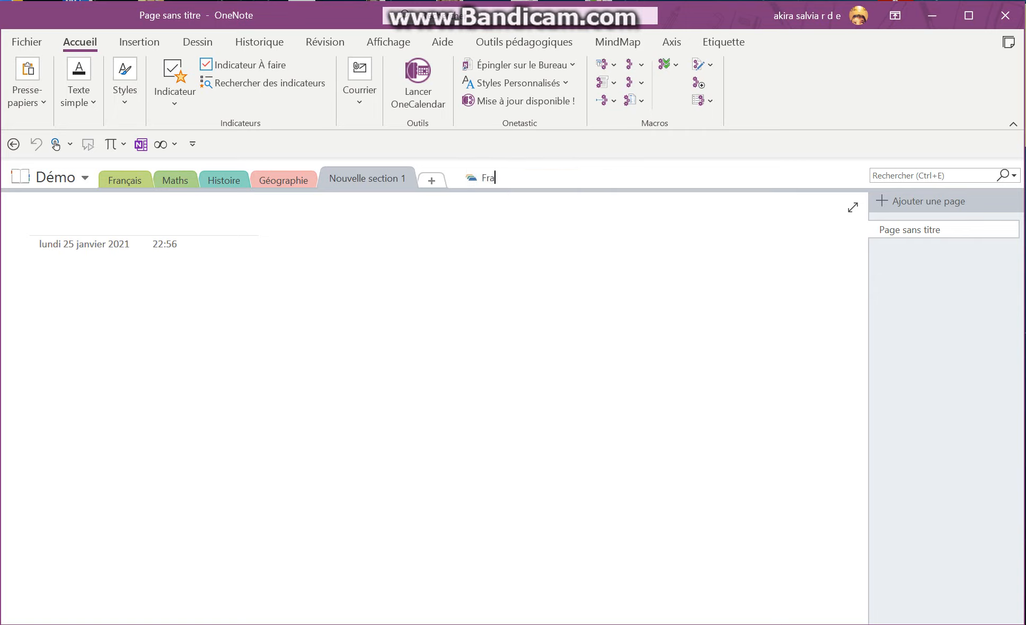
type("nçais")
left_click(553, 324)
Open the Français section group, add a first section and try to name it "Grammaire"
left_click(489, 178)
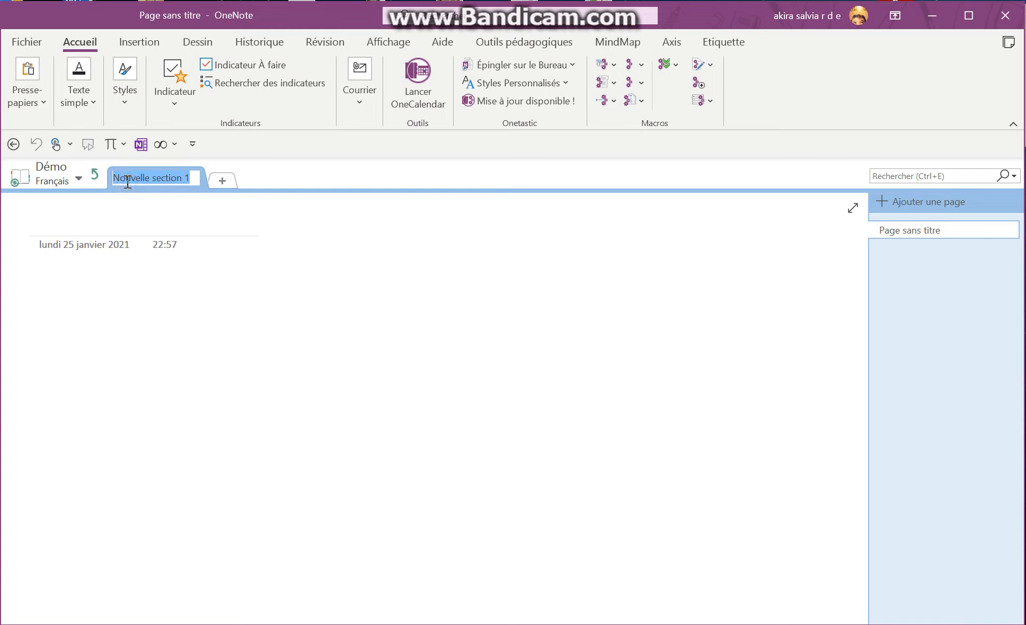
type("Grammaire")
key("Escape")
Add a second section to the Français section group and rename it "orthographe"
left_click(222, 180)
type("O")
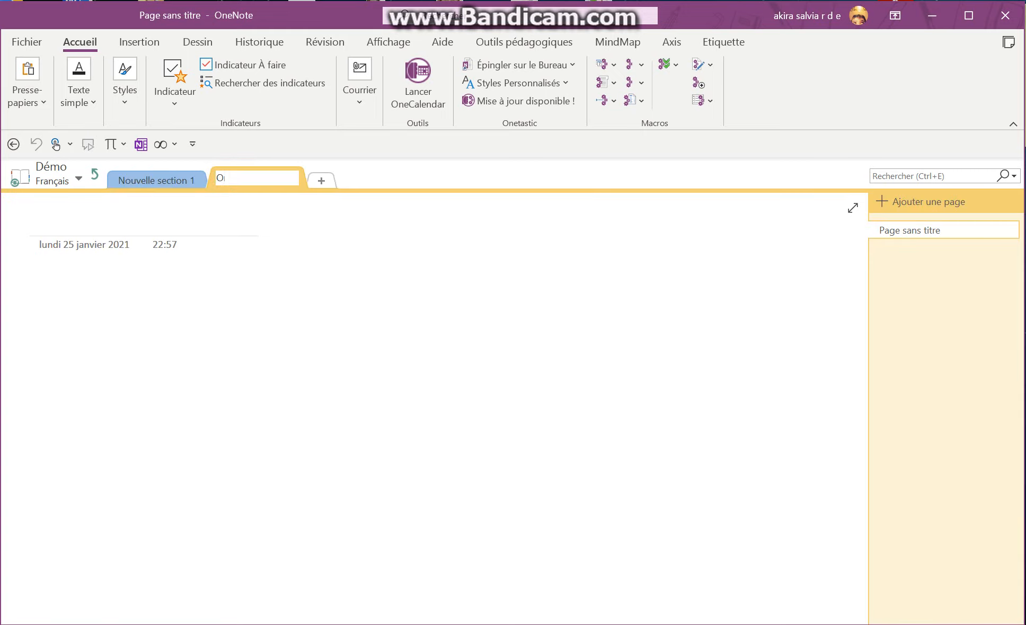
type("og")
left_click(278, 181)
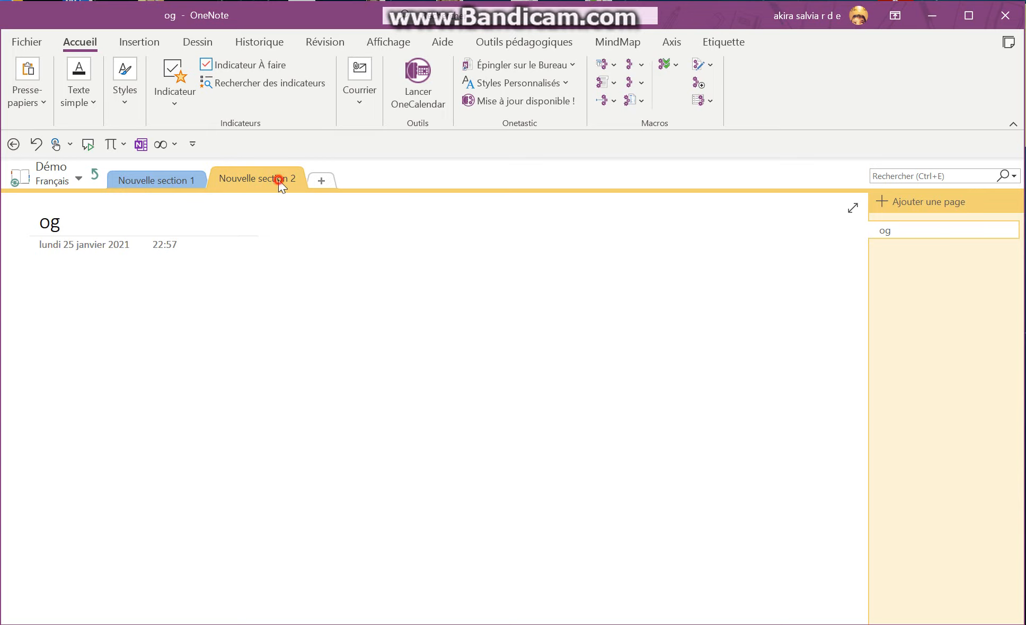
right_click(278, 180)
left_click(302, 194)
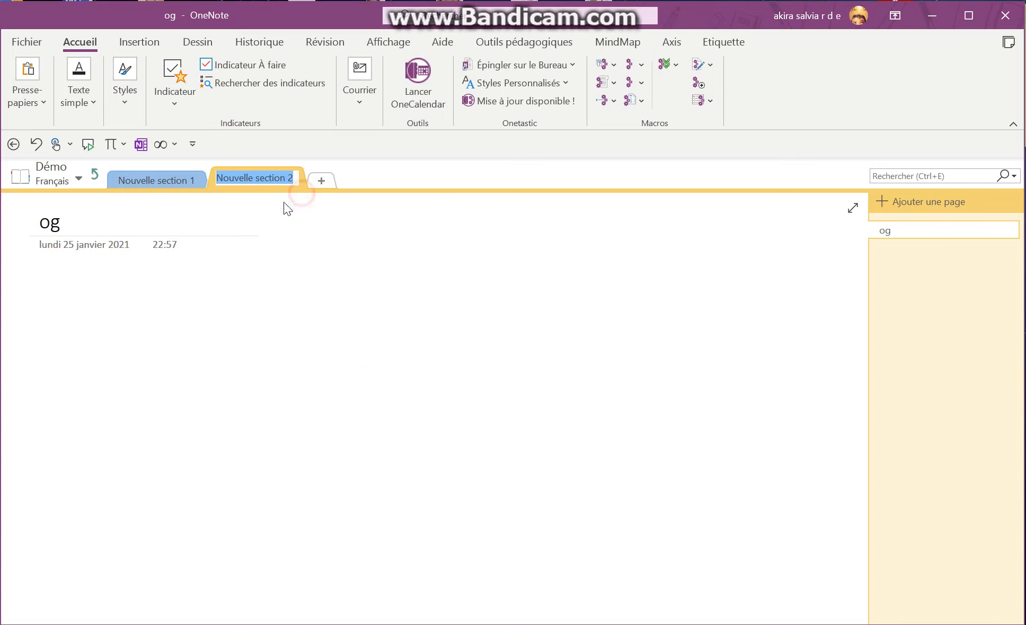
type("orthographe")
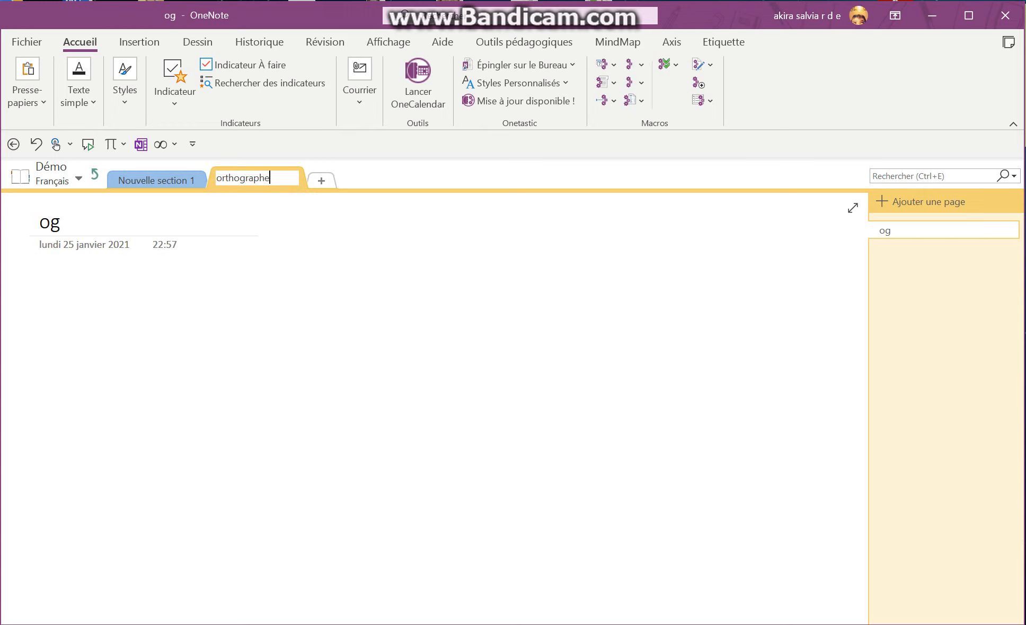
Add a third section to the Français section group and rename it "littérature"
left_click(320, 181)
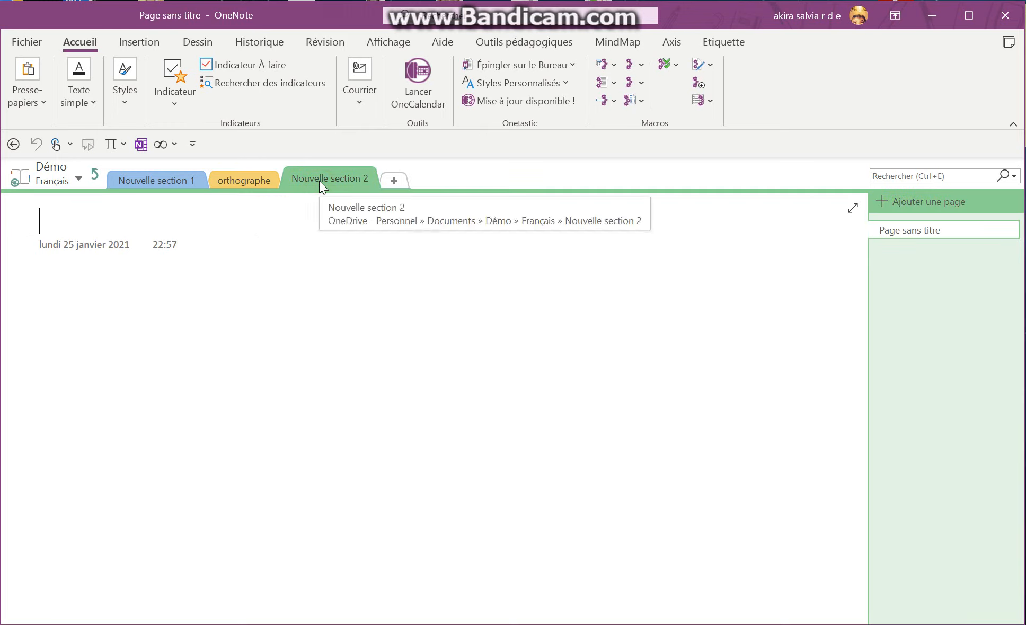
right_click(319, 180)
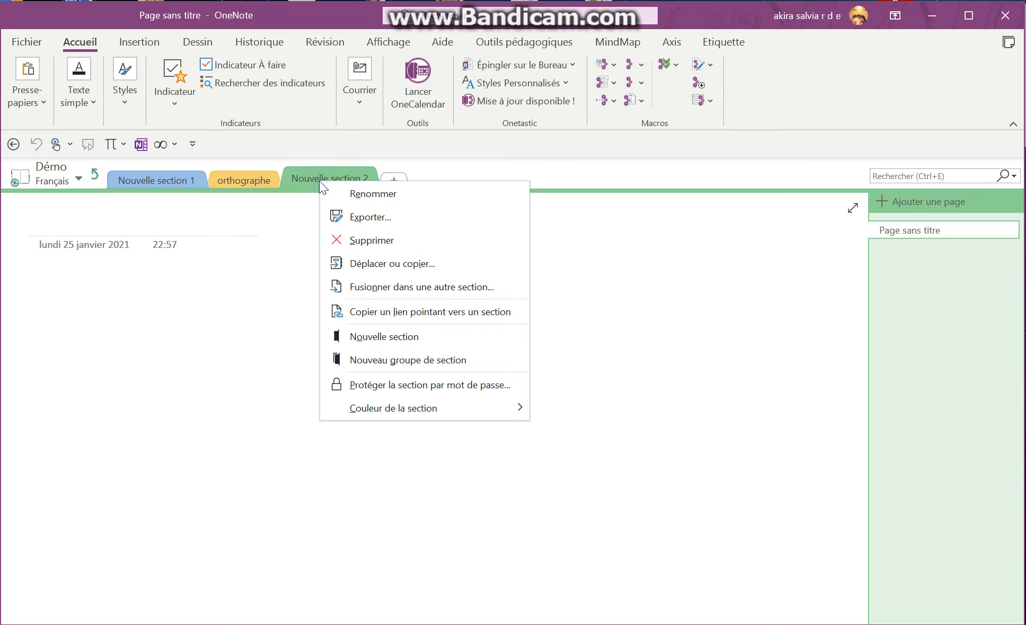
left_click(358, 196)
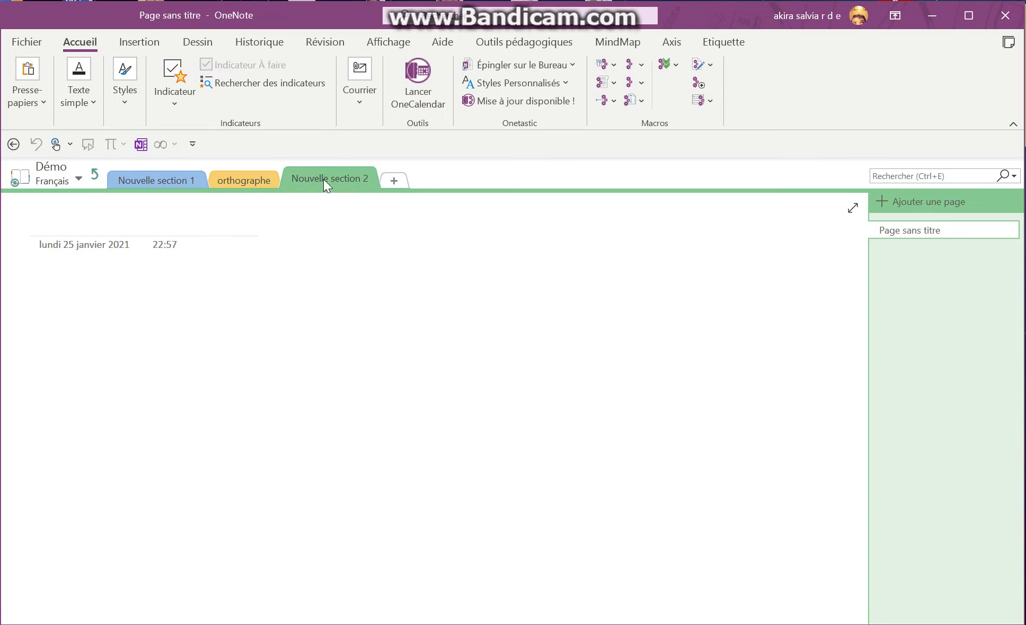
right_click(324, 179)
left_click(357, 193)
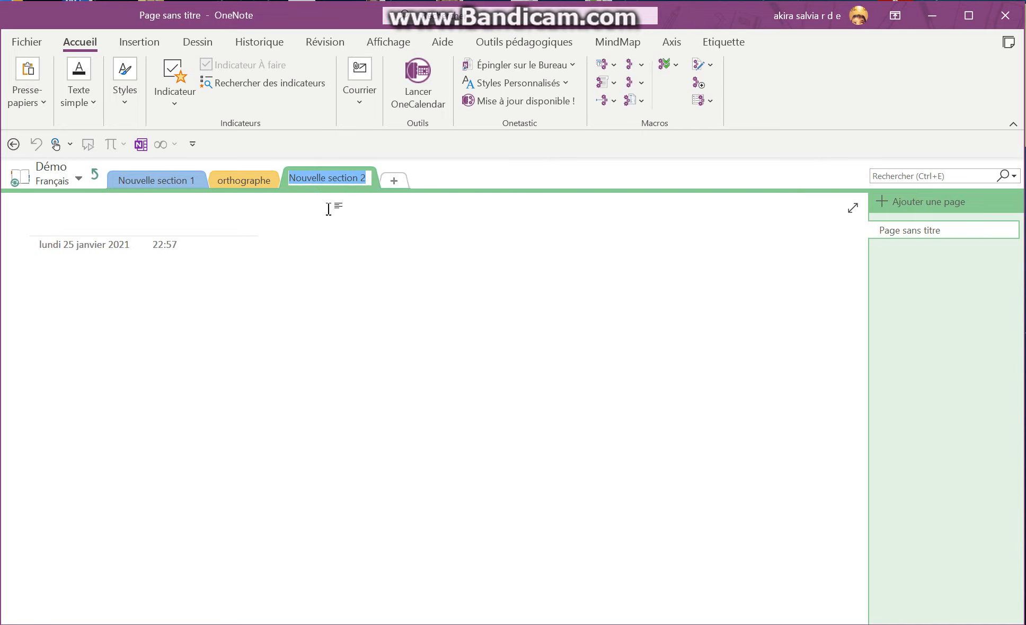
type("littérature")
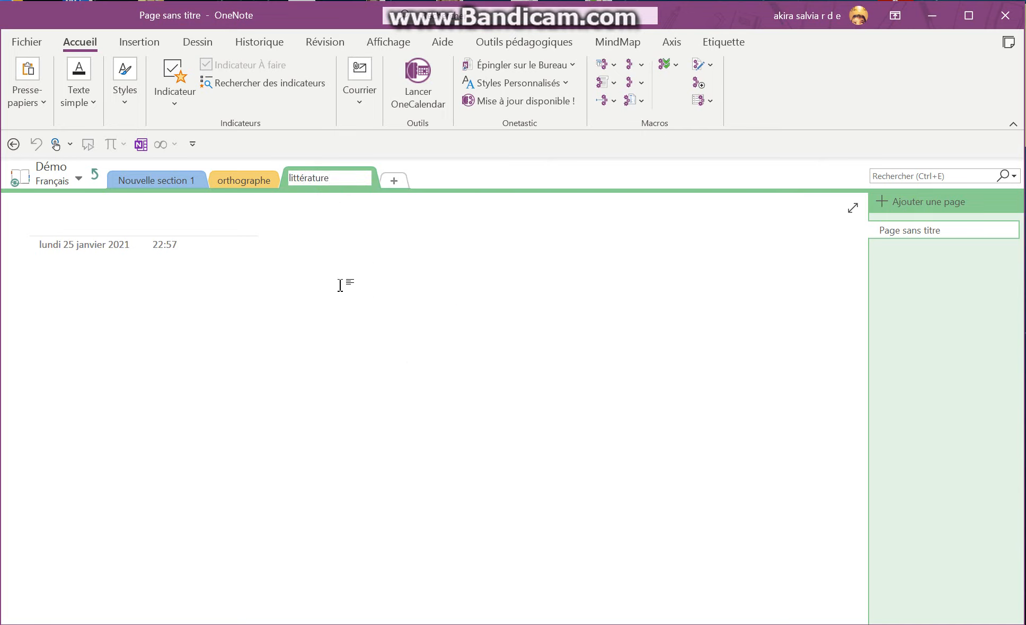
key("Return")
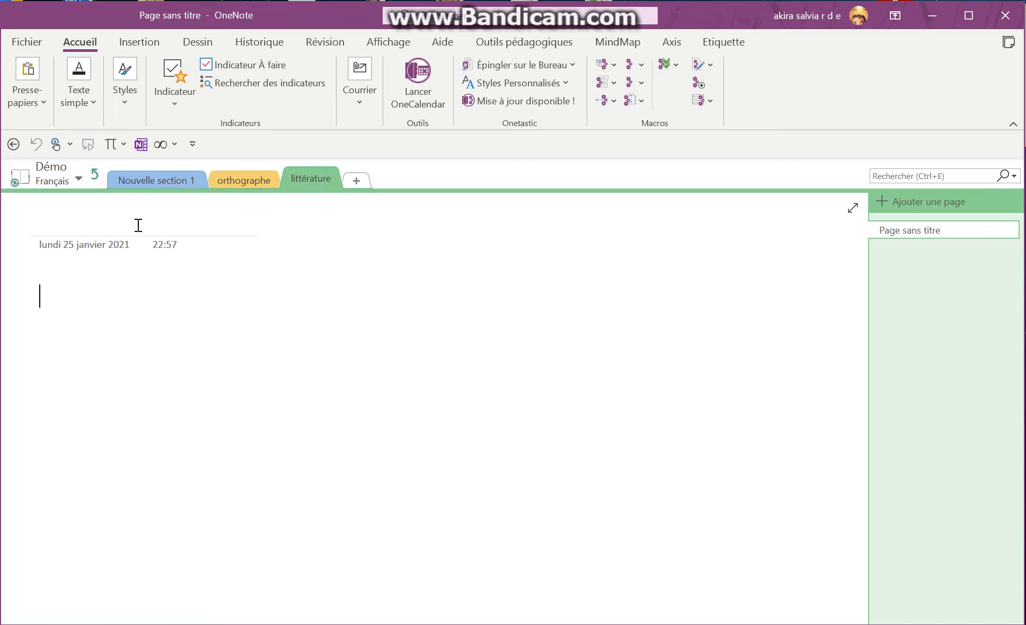
Return to the top level of the Démo notebook and create a section group named "Maths"
left_click(95, 176)
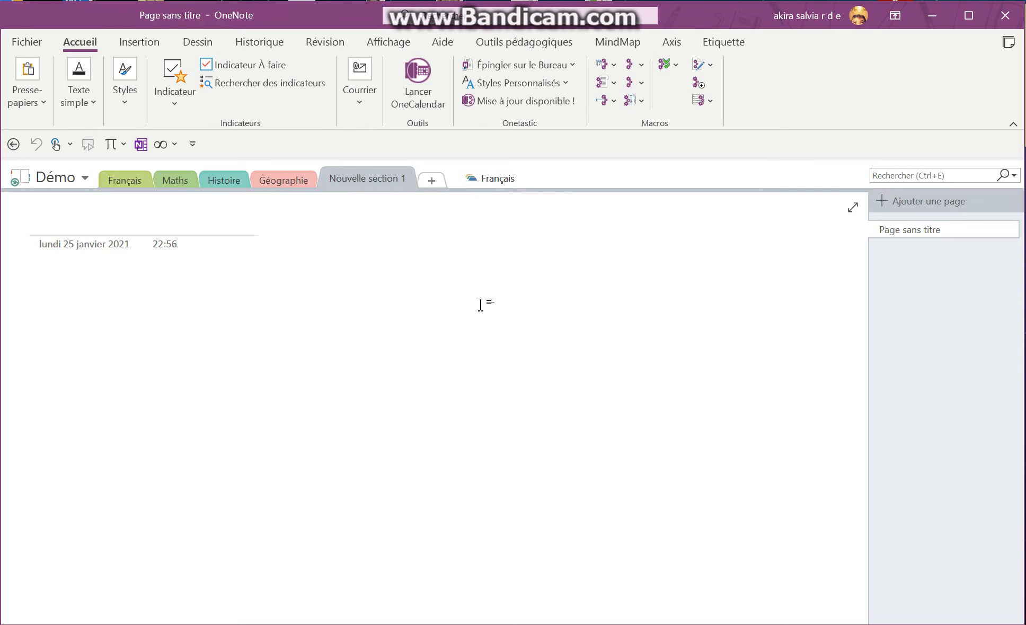
right_click(360, 185)
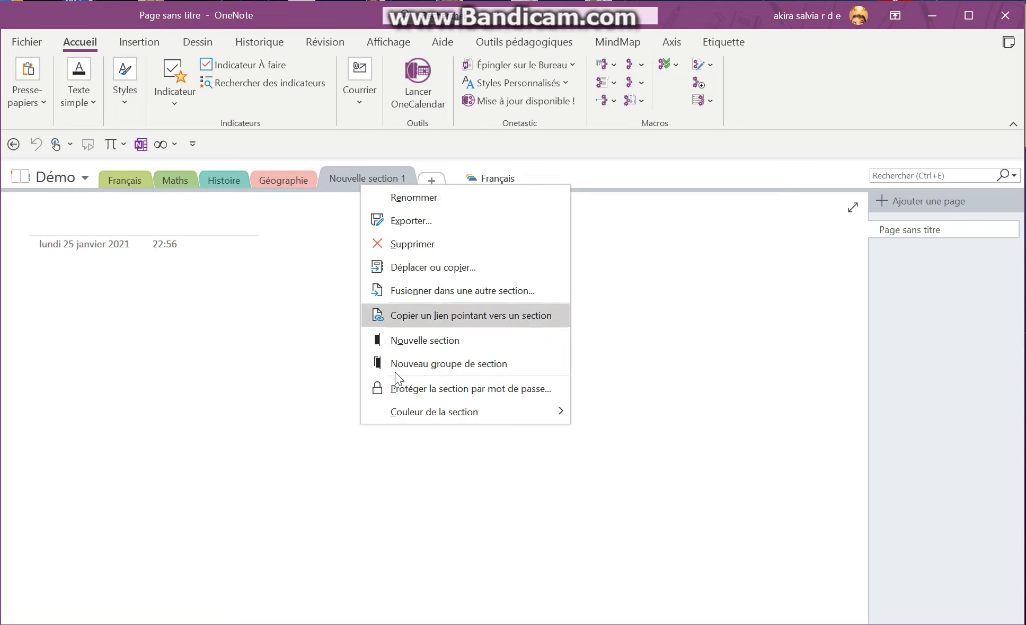
left_click(410, 366)
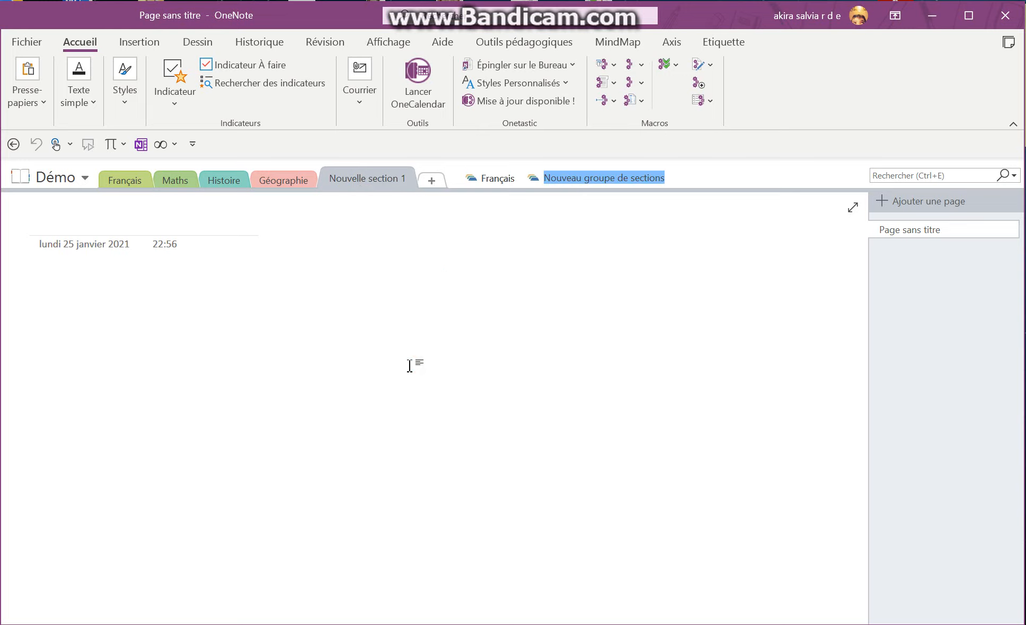
type("Maths")
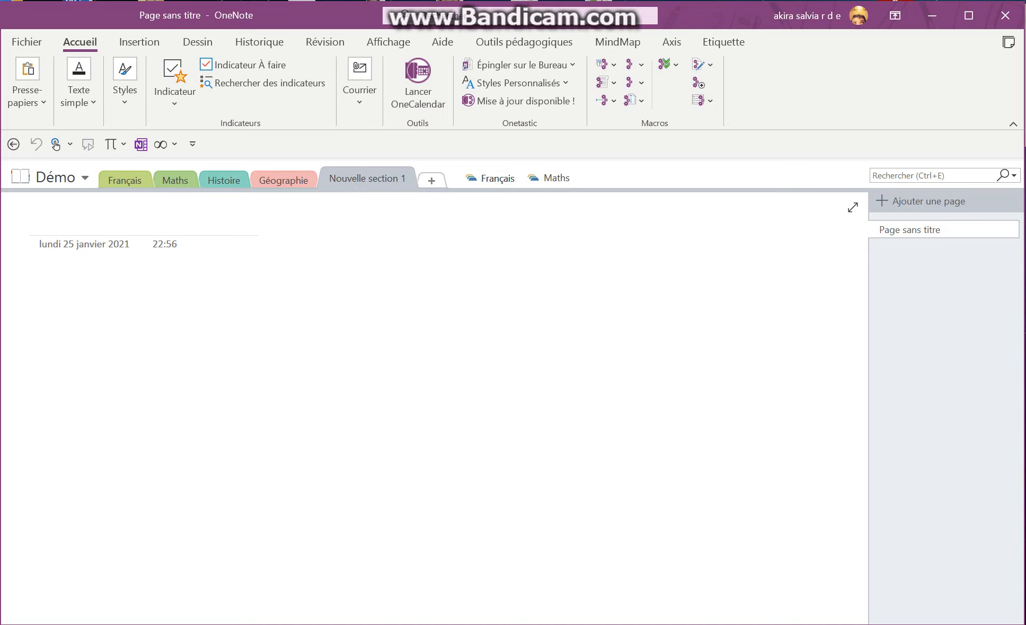
Open the Maths section group, add a first section and rename it "Géométrie"
left_click(548, 178)
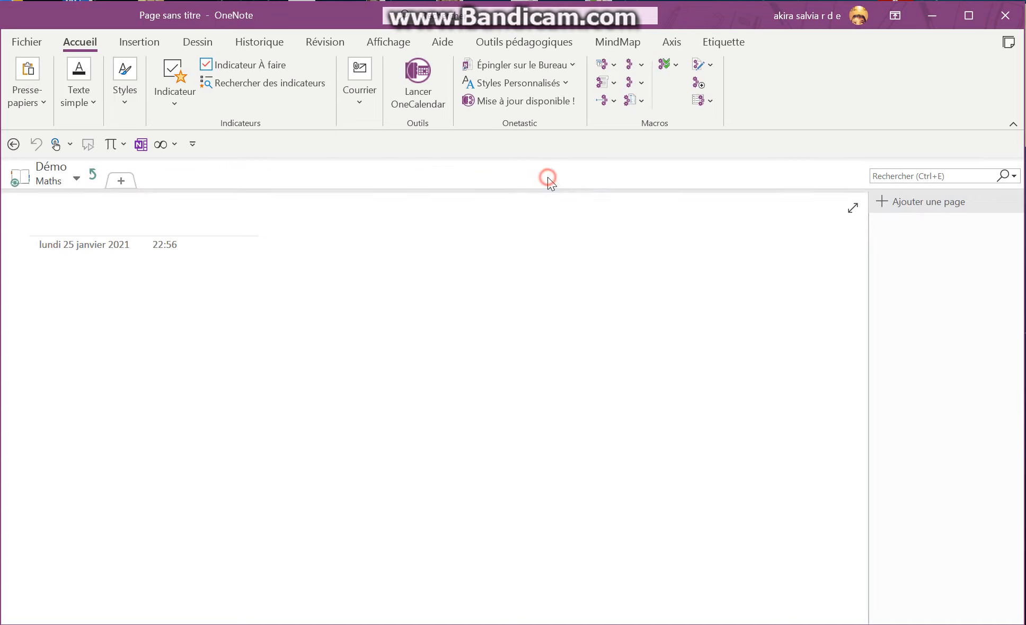
left_click(120, 180)
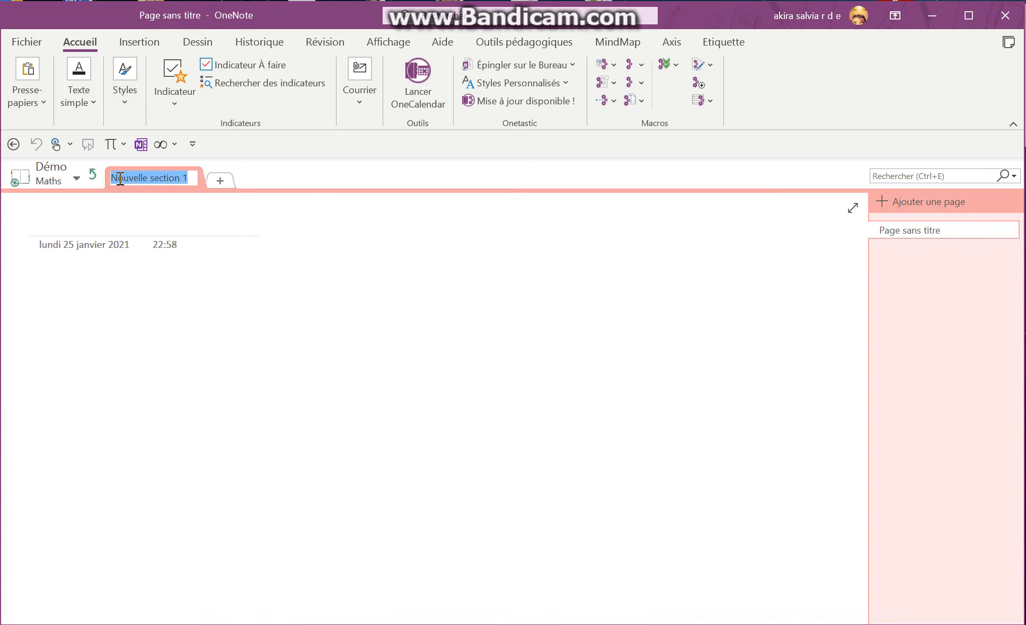
type("Géo")
type("é")
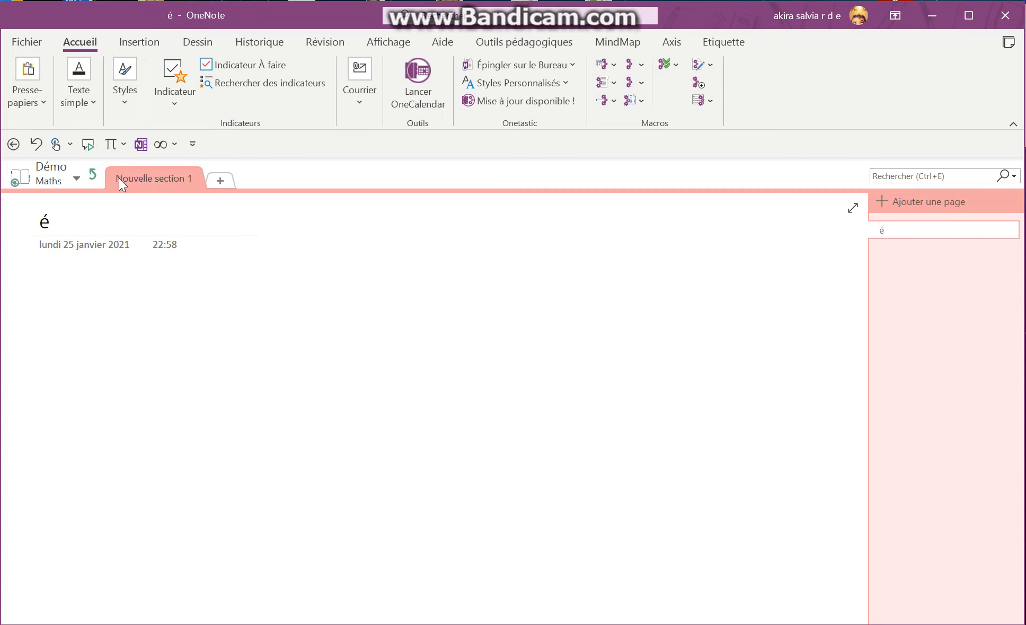
right_click(152, 175)
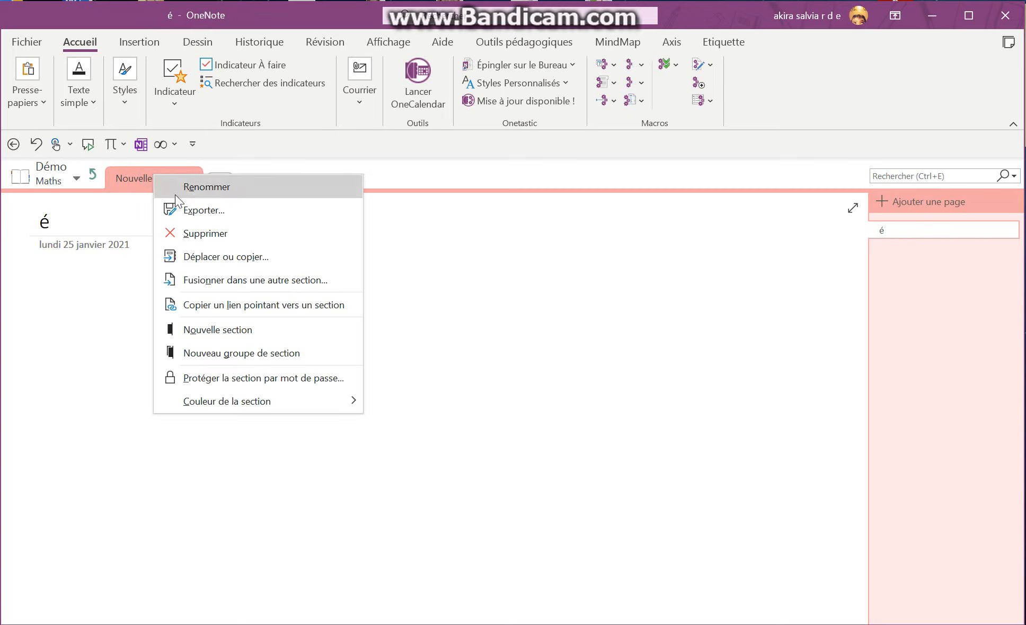
left_click(191, 190)
type("G")
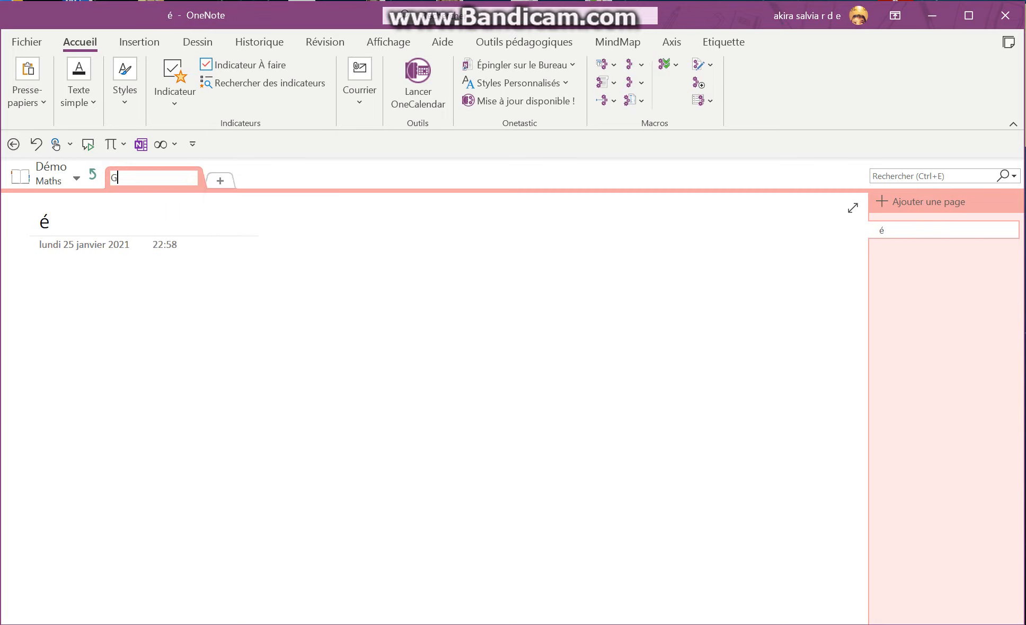
type("éométrie")
Add a second section to the Maths section group and rename it "algèbre"
left_click(219, 177)
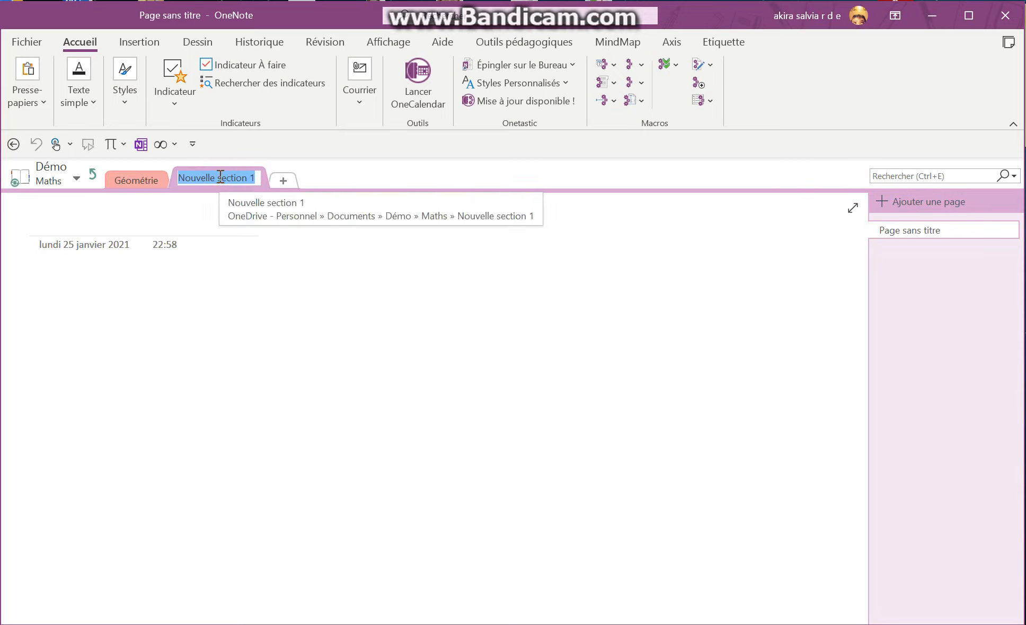
type("algèbre")
key("Return")
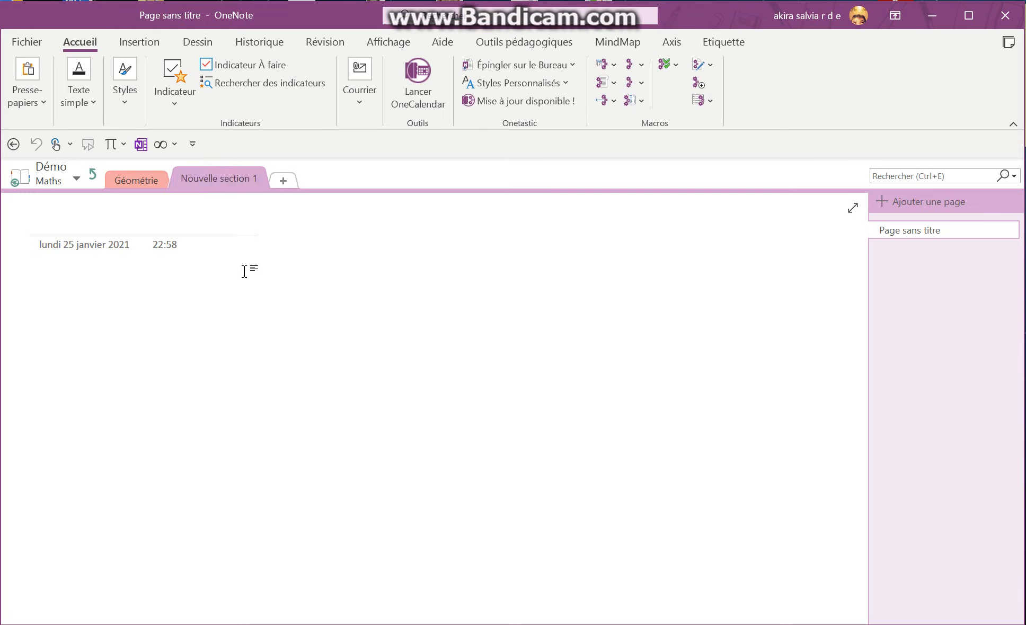
left_click(256, 276)
right_click(208, 177)
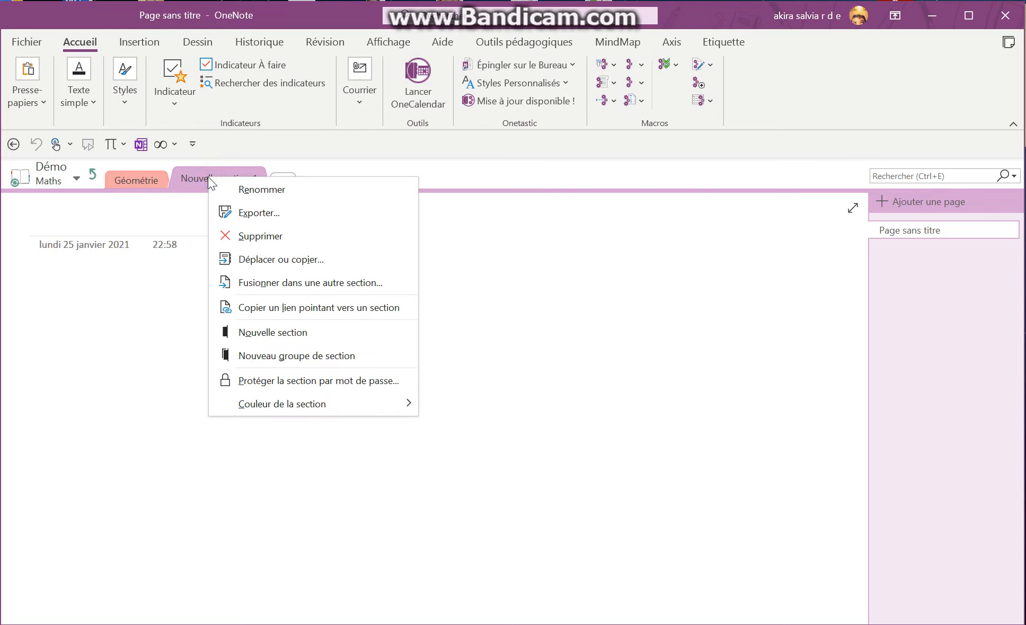
left_click(234, 186)
type("al")
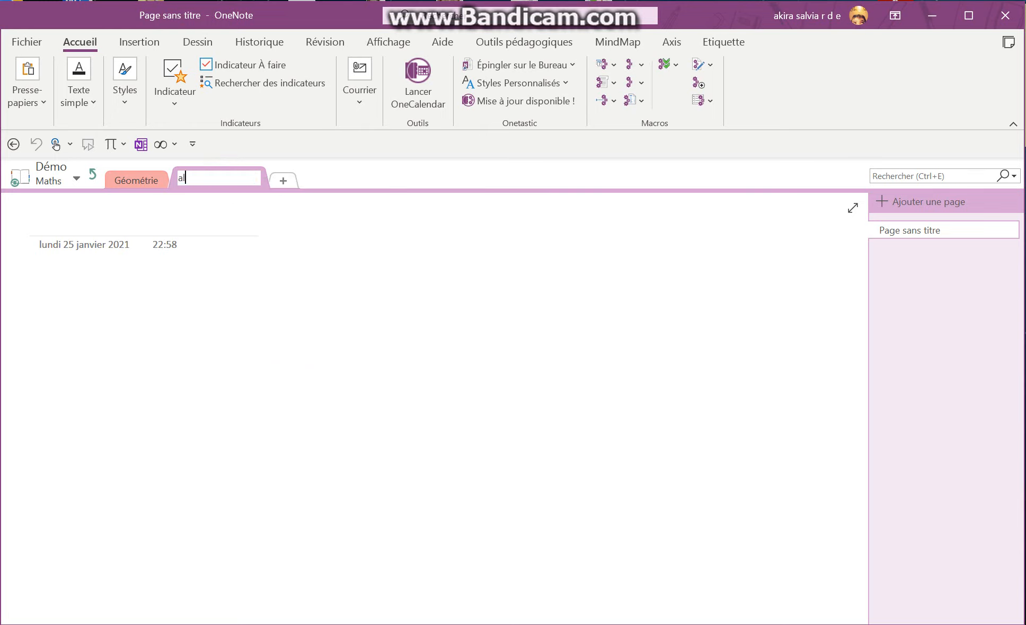
type("gèbre")
left_click(270, 286)
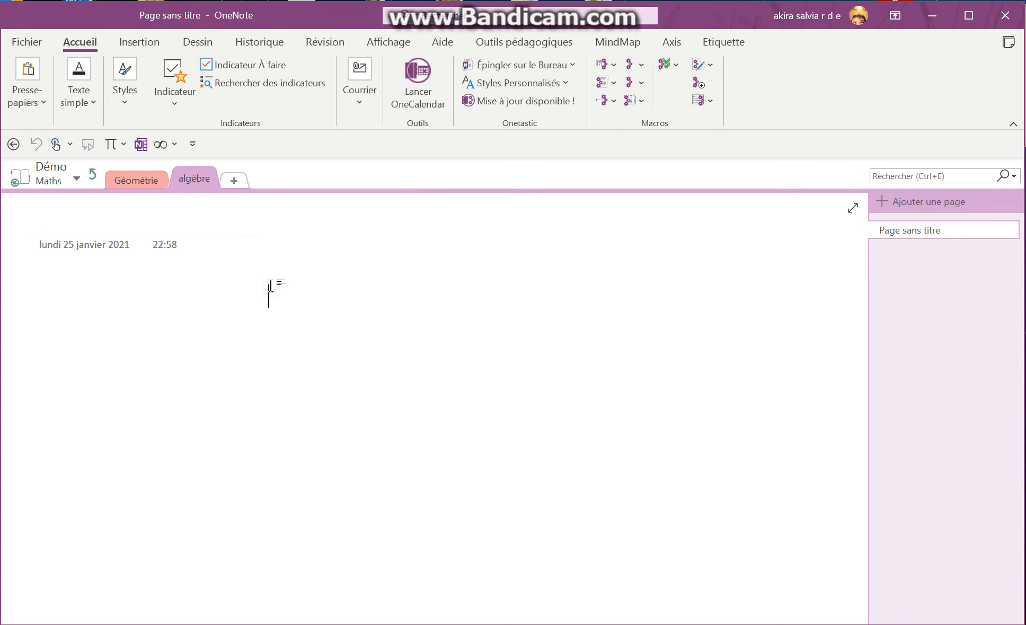
Return to the top level of the Démo notebook and delete the section "Nouvelle section 1"
left_click(92, 174)
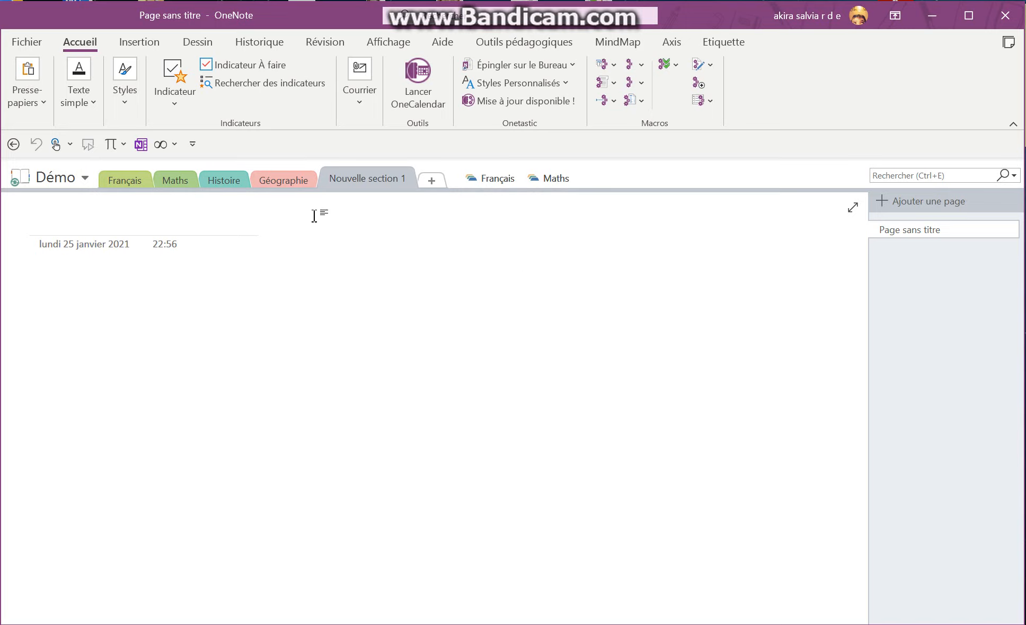
right_click(358, 181)
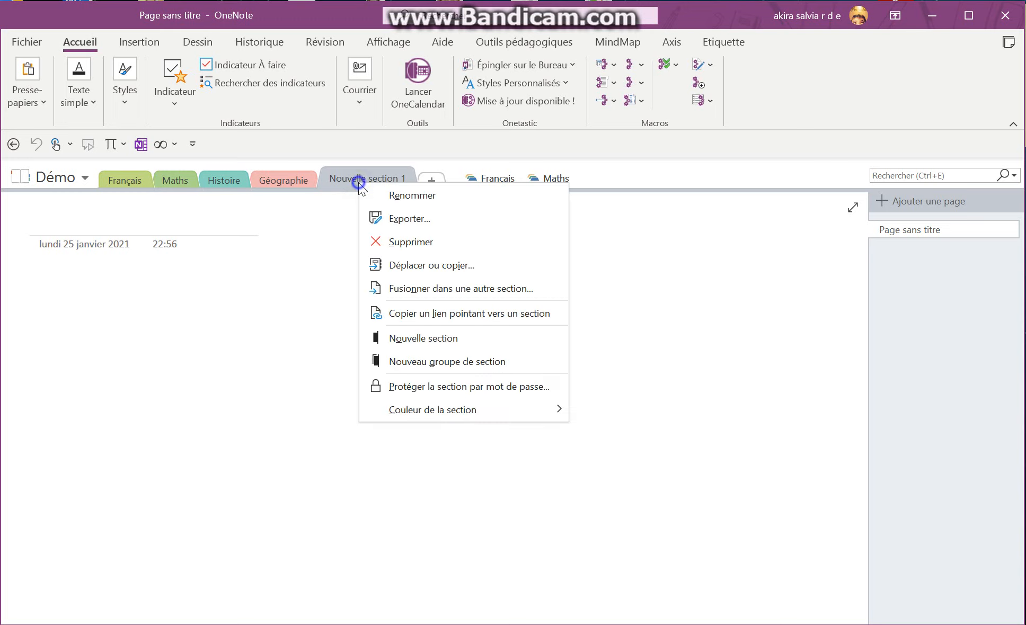
left_click(395, 241)
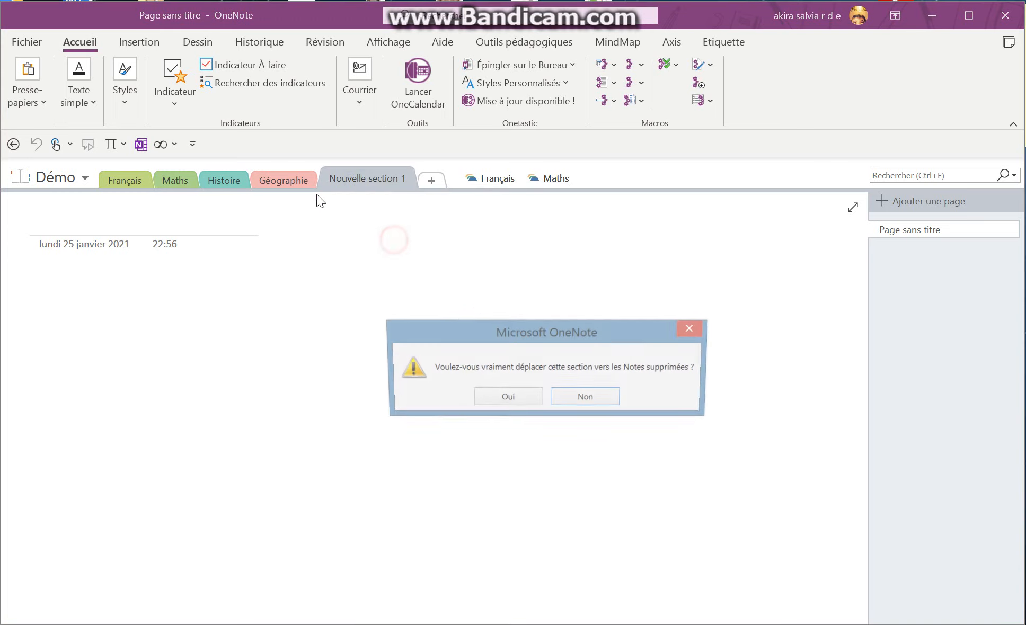
left_click(484, 399)
Delete the standalone Maths section from the top level of the Démo notebook
left_click(187, 181)
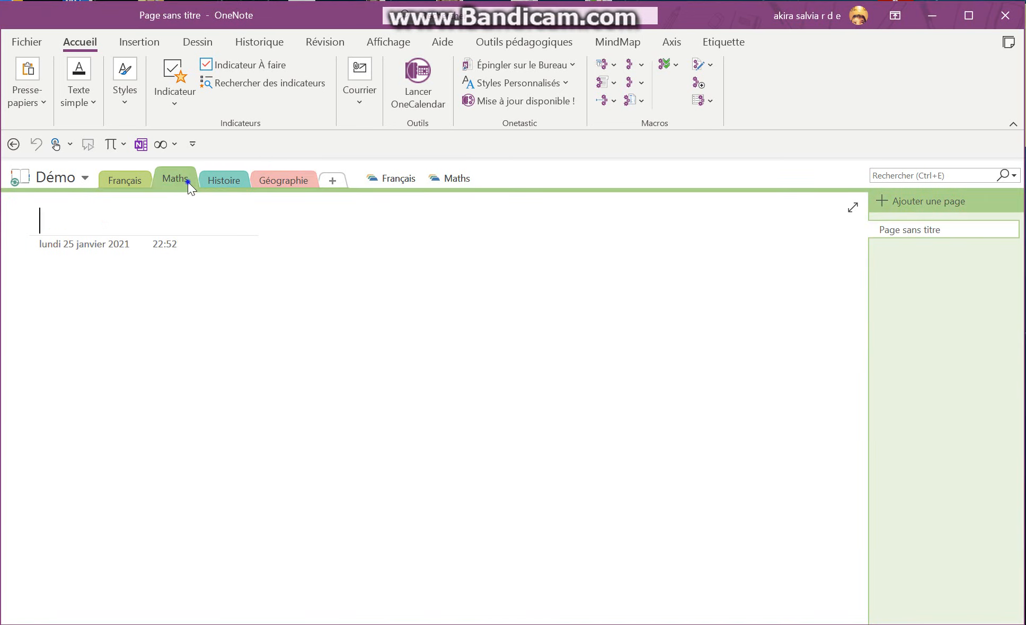
right_click(187, 181)
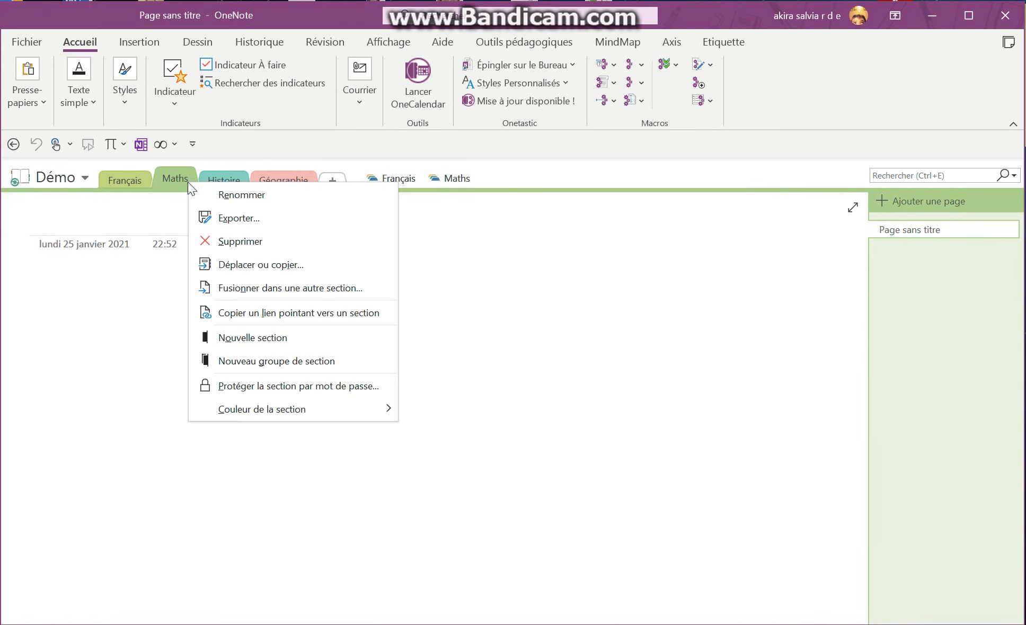
left_click(244, 243)
left_click(492, 391)
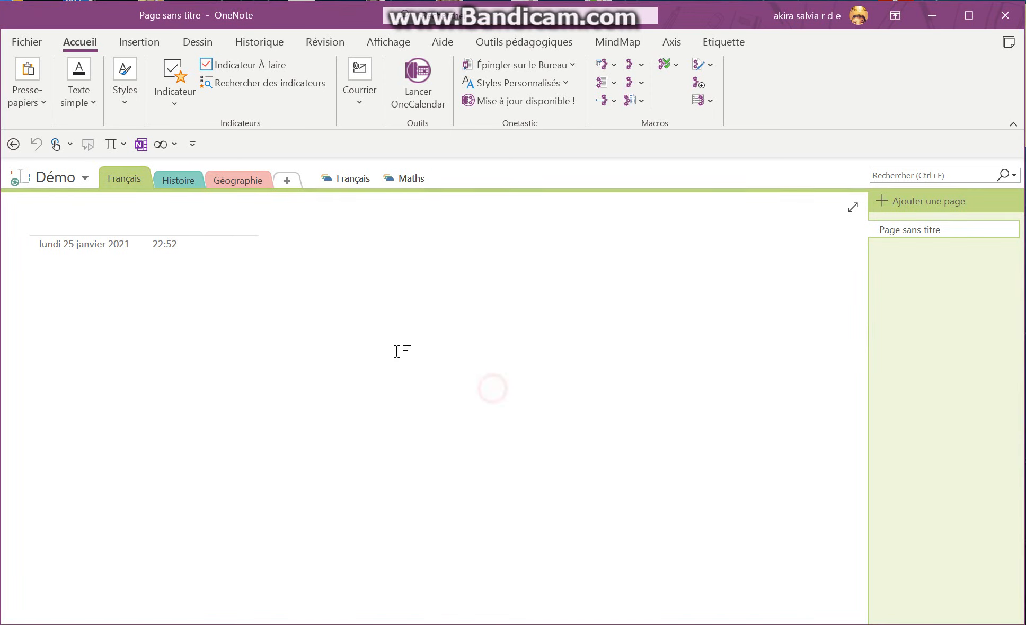
Delete the standalone Français section from the top level of the Démo notebook
right_click(132, 186)
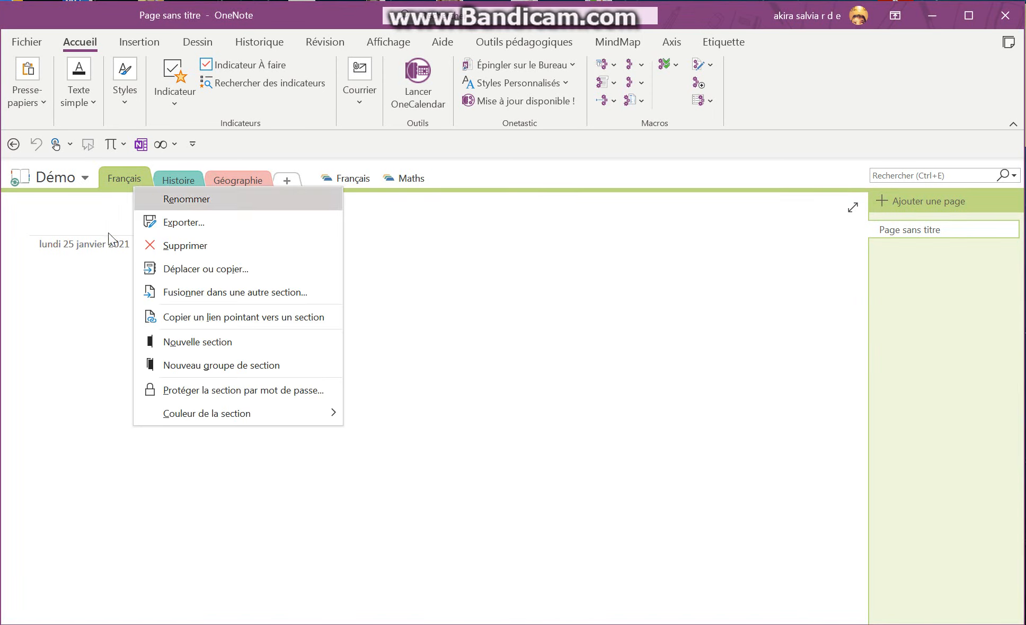
left_click(174, 246)
left_click(498, 404)
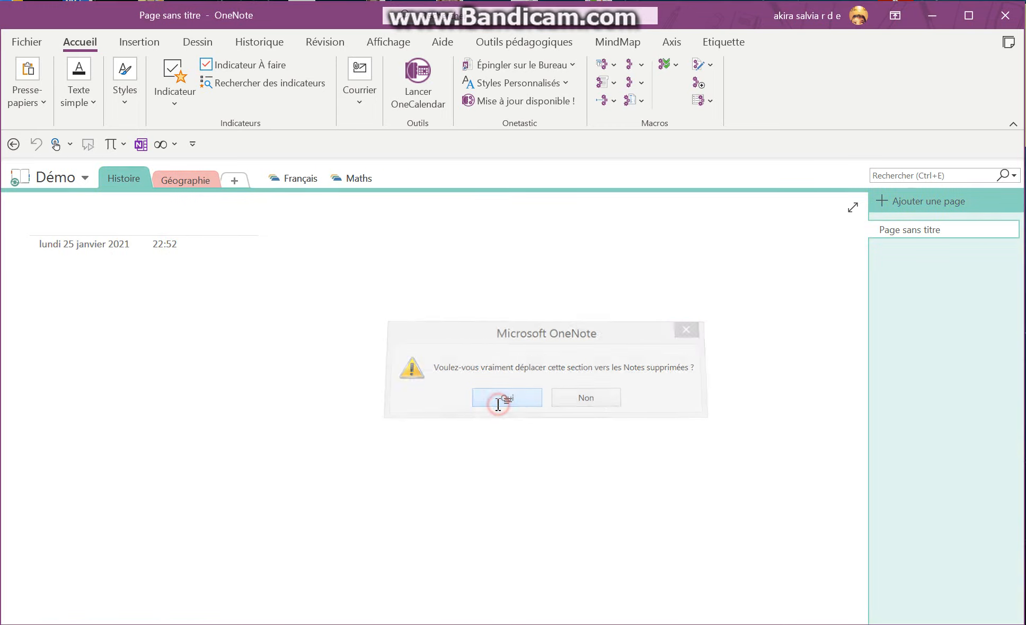